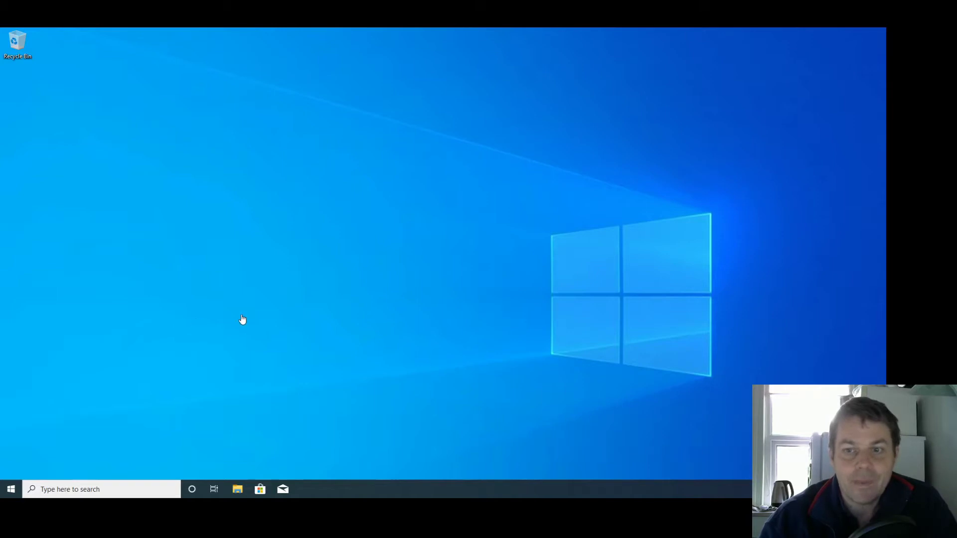
Step: Search the Add or remove programs list for 'corta', then close Settings
left_click(13, 494)
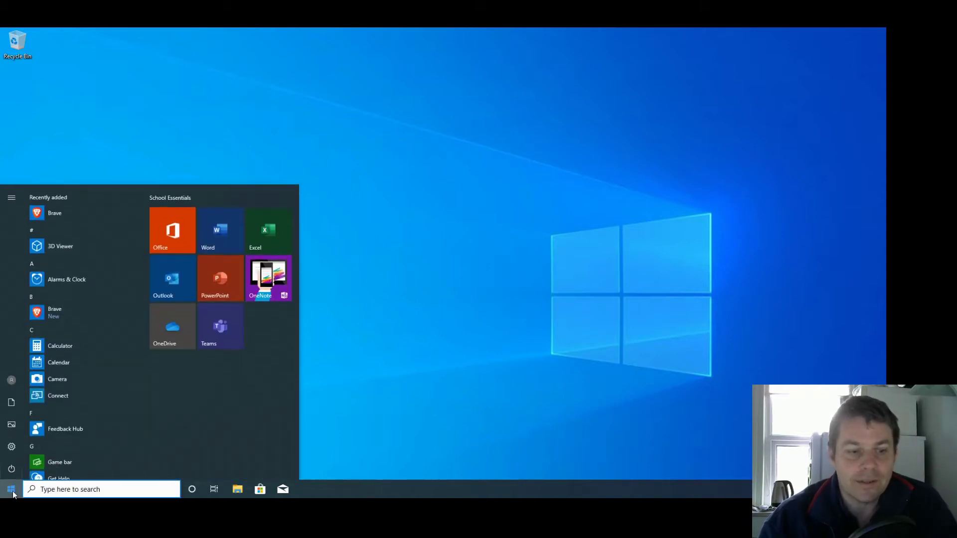
type("add")
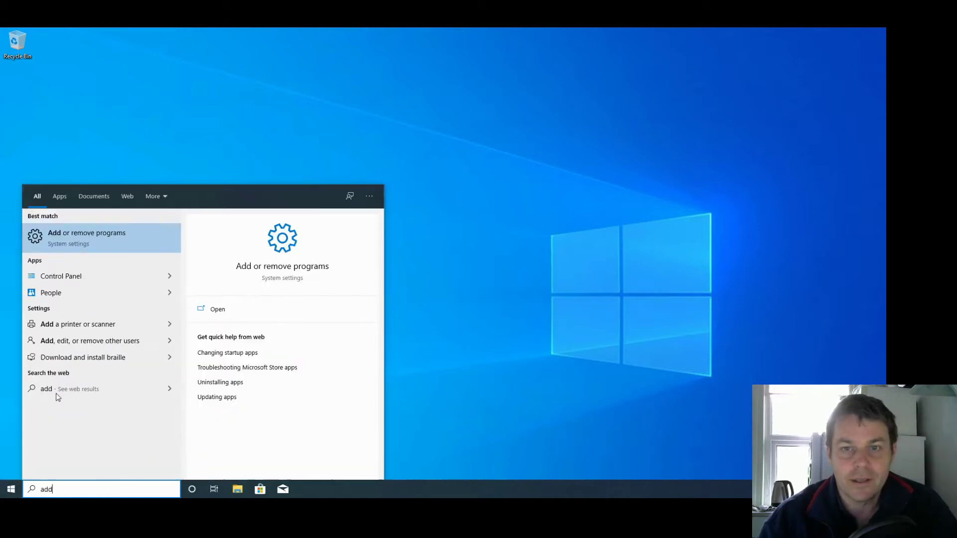
left_click(96, 248)
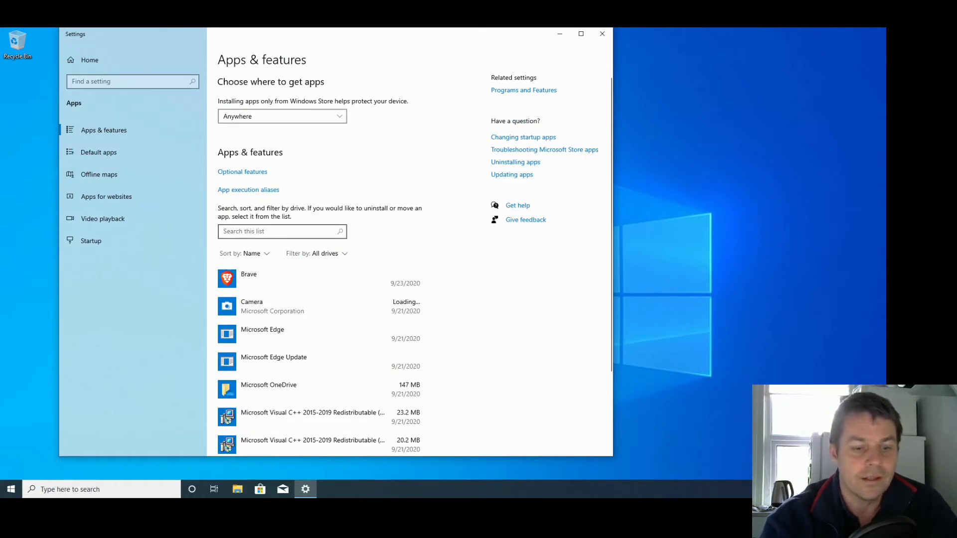
left_click(277, 231)
type("corta")
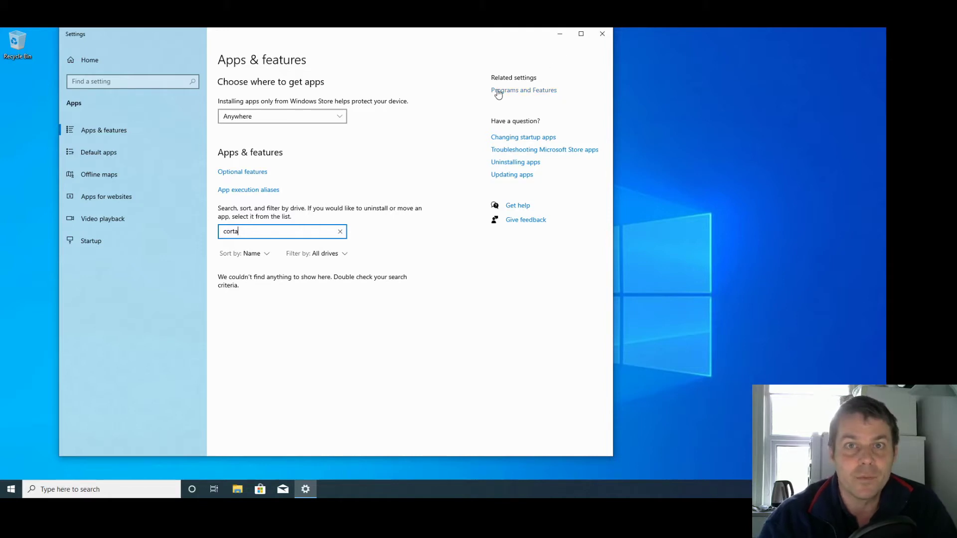
left_click(602, 35)
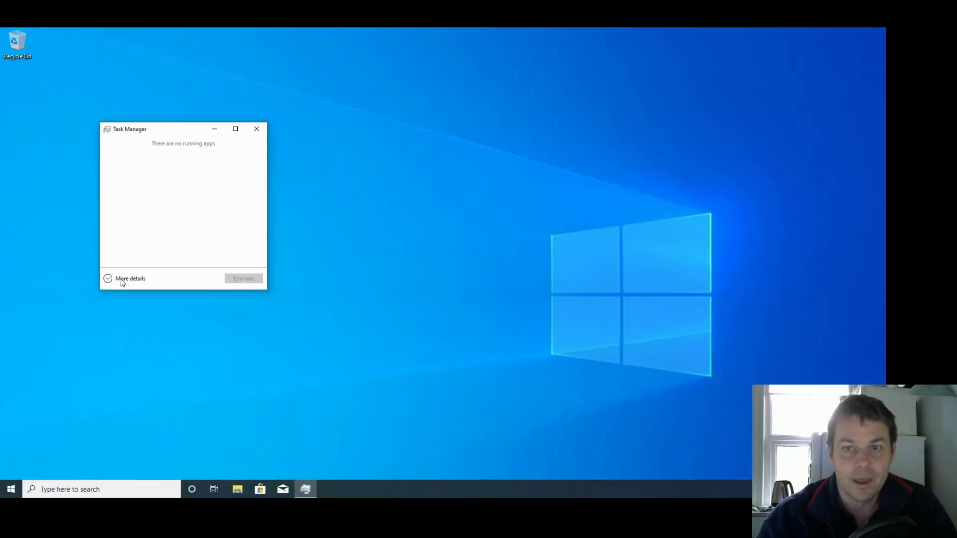
Step: End the Cortana background process from Task Manager's detailed view and close Task Manager
left_click(123, 280)
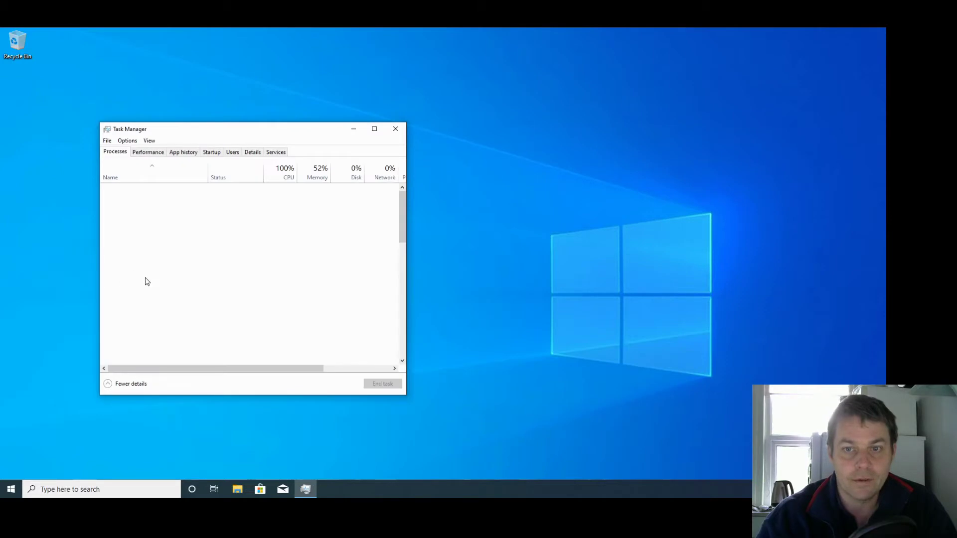
left_click(136, 332)
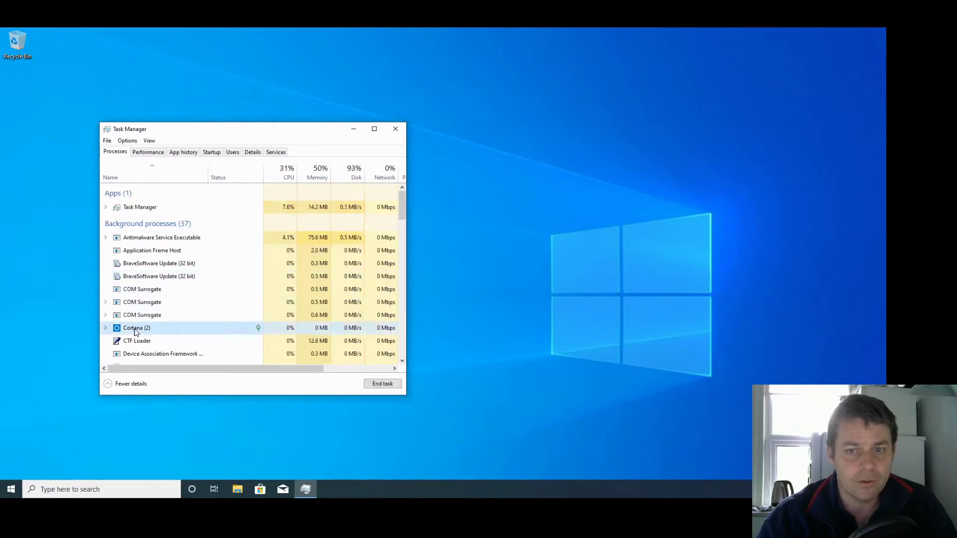
right_click(136, 333)
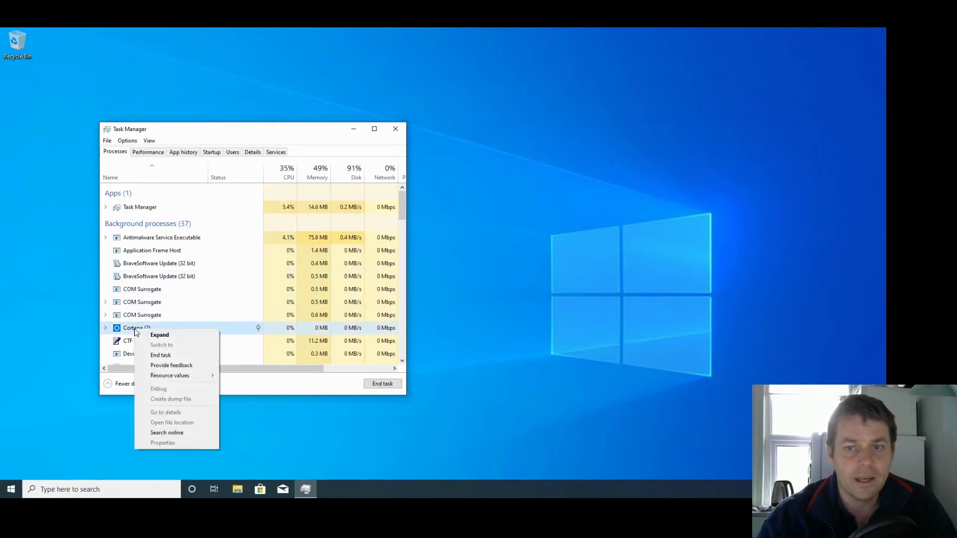
left_click(160, 355)
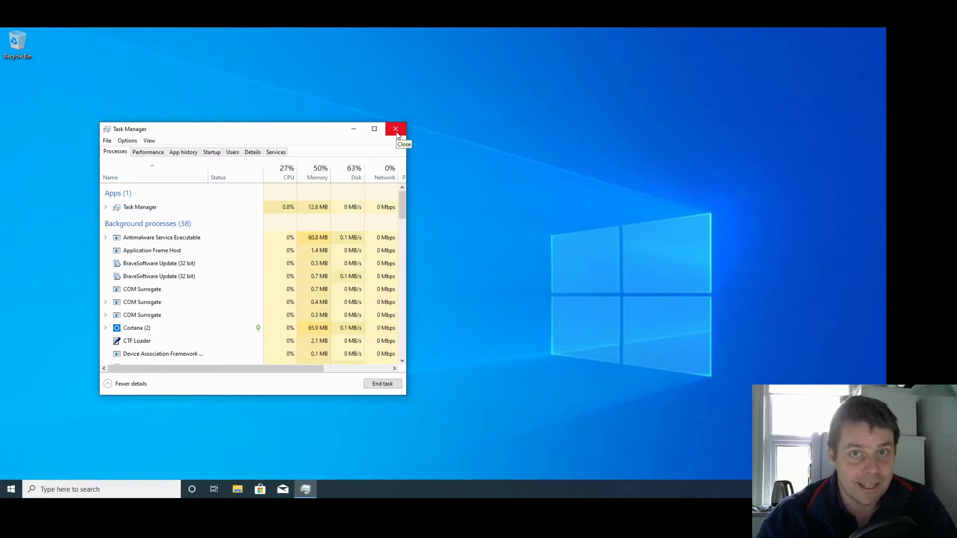
left_click(396, 130)
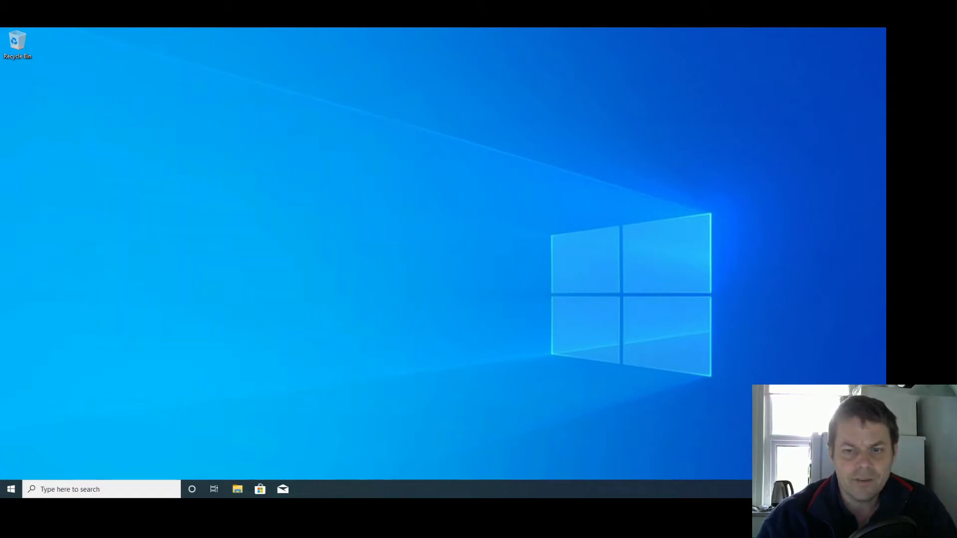
Step: Turn off the taskbar's Cortana button and set its search box to Hidden
right_click(353, 494)
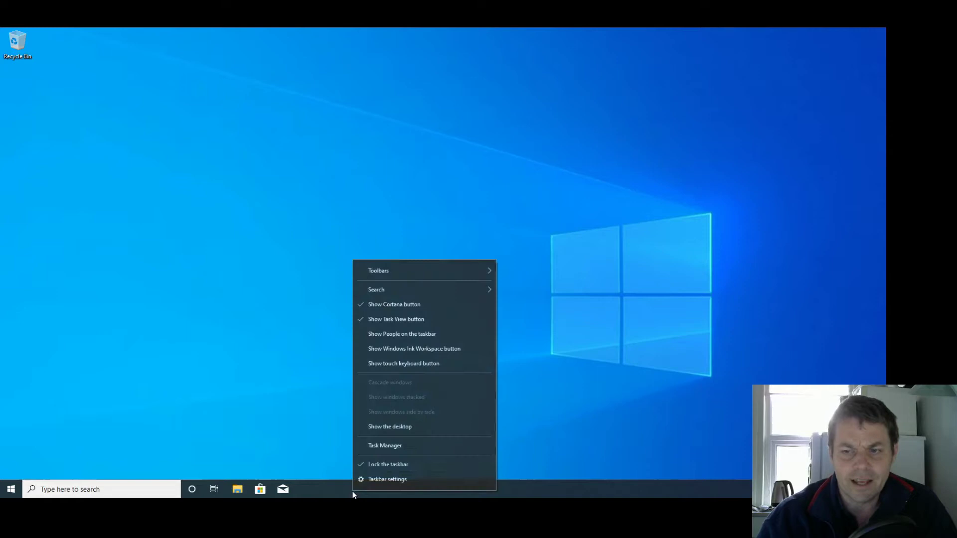
left_click(385, 306)
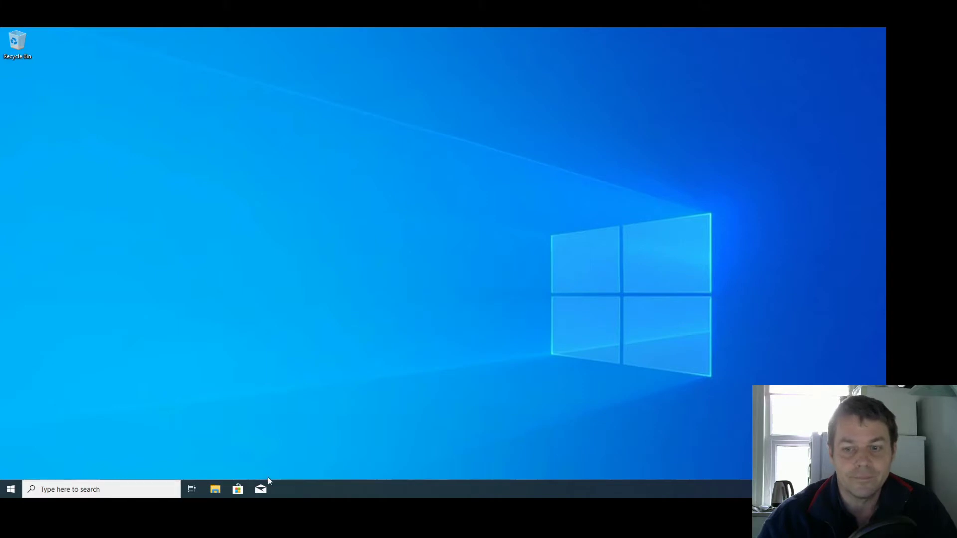
right_click(320, 490)
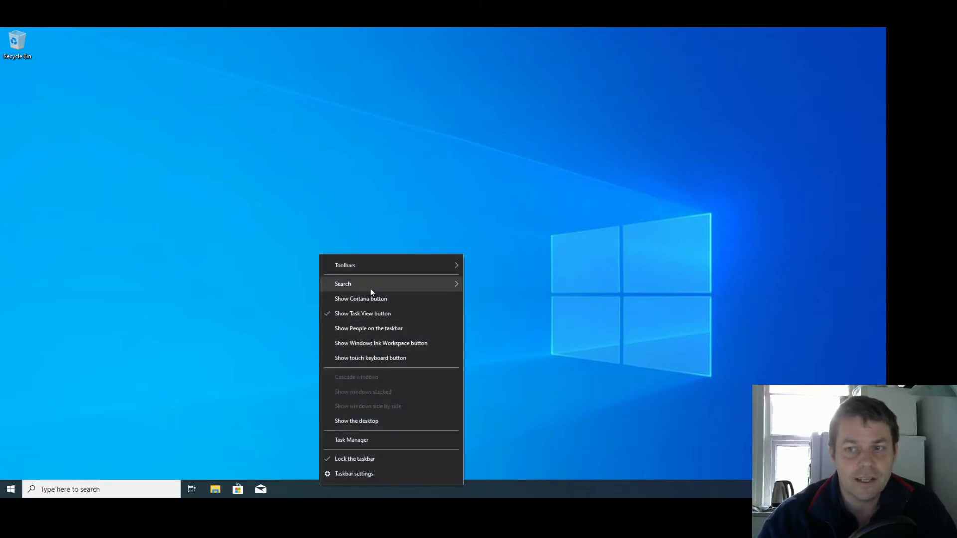
mouse_move(371, 288)
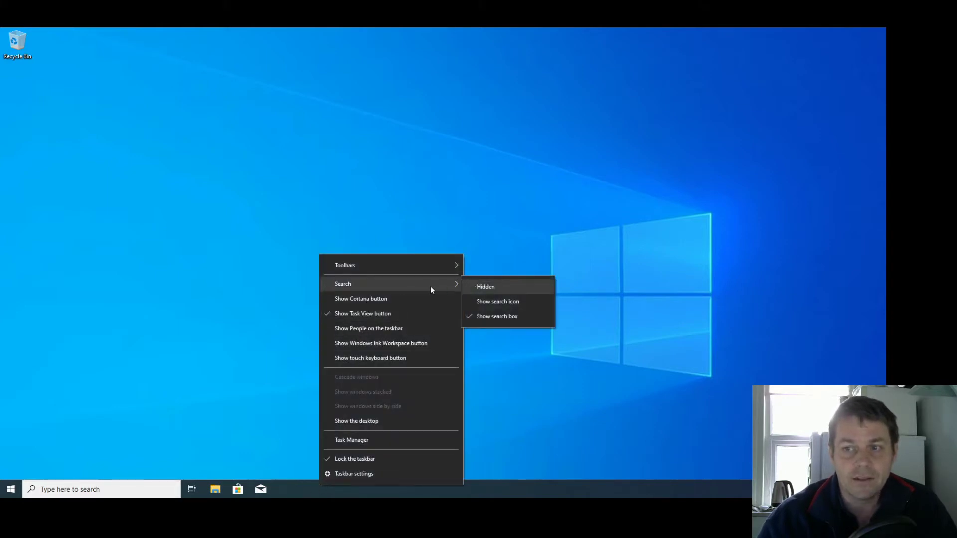
left_click(483, 286)
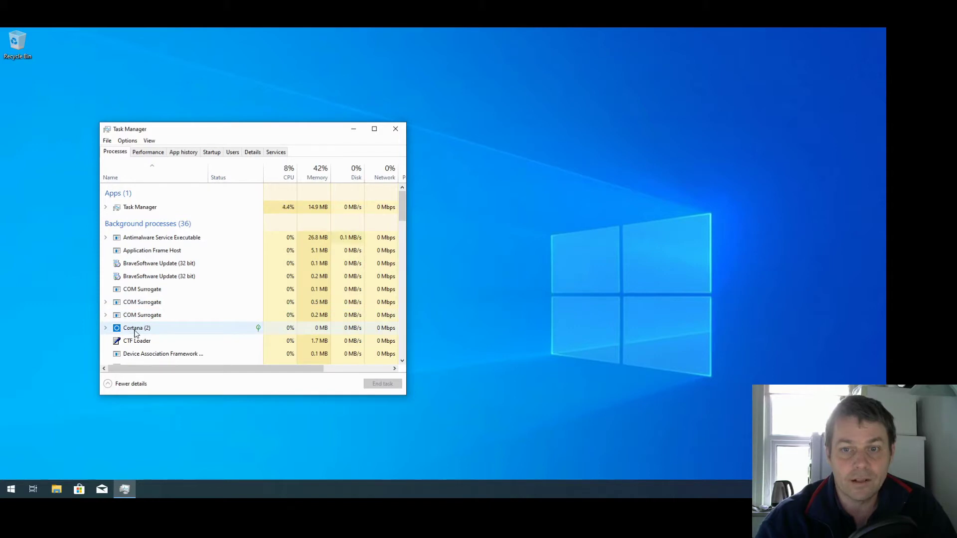
Step: Make Task Manager taller, expand Cortana (2), and bring up actions for its Cortana sub-process
left_click(133, 331)
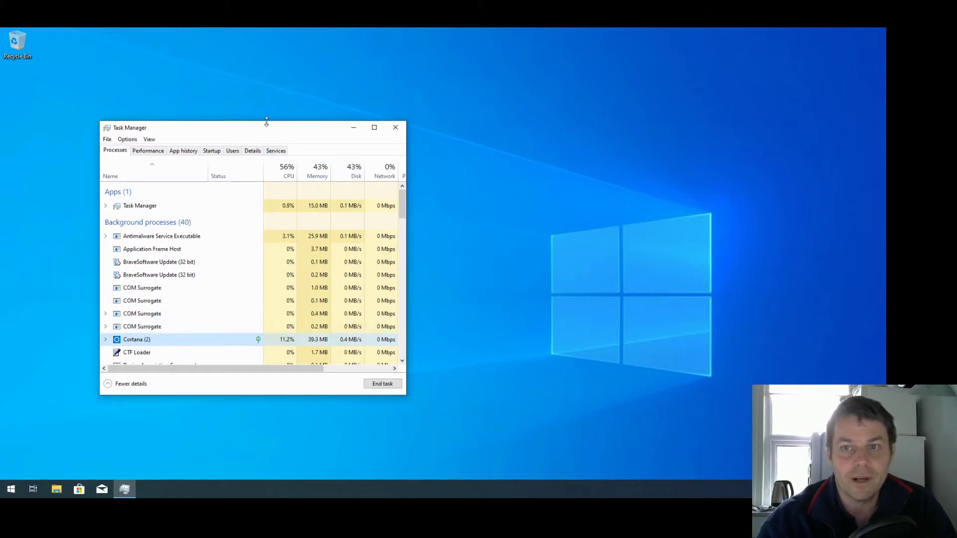
left_click_drag(265, 123, 265, 62)
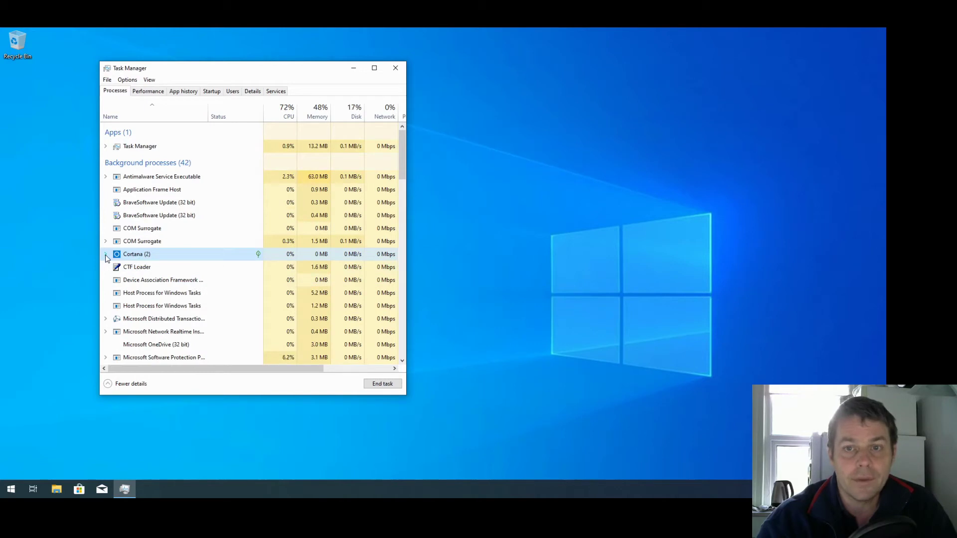
left_click(106, 256)
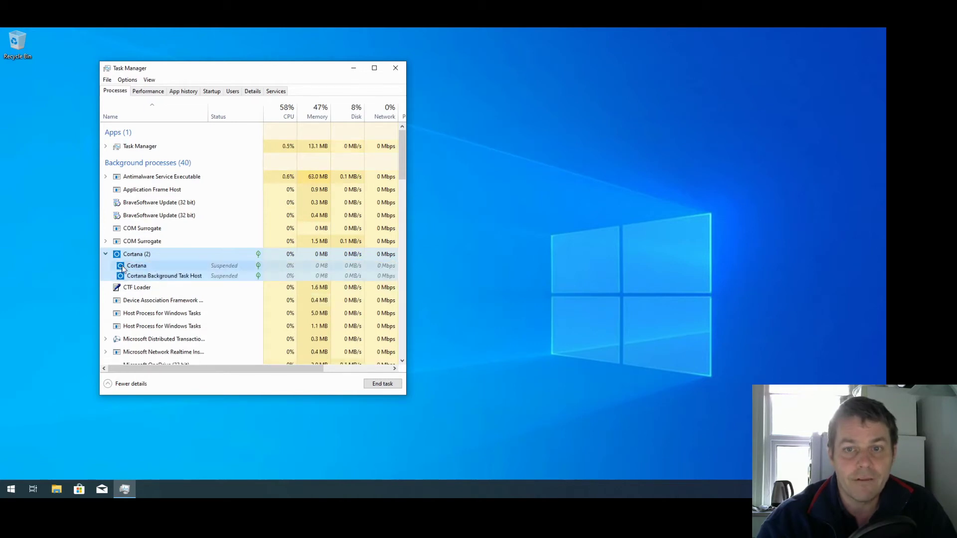
left_click(133, 267)
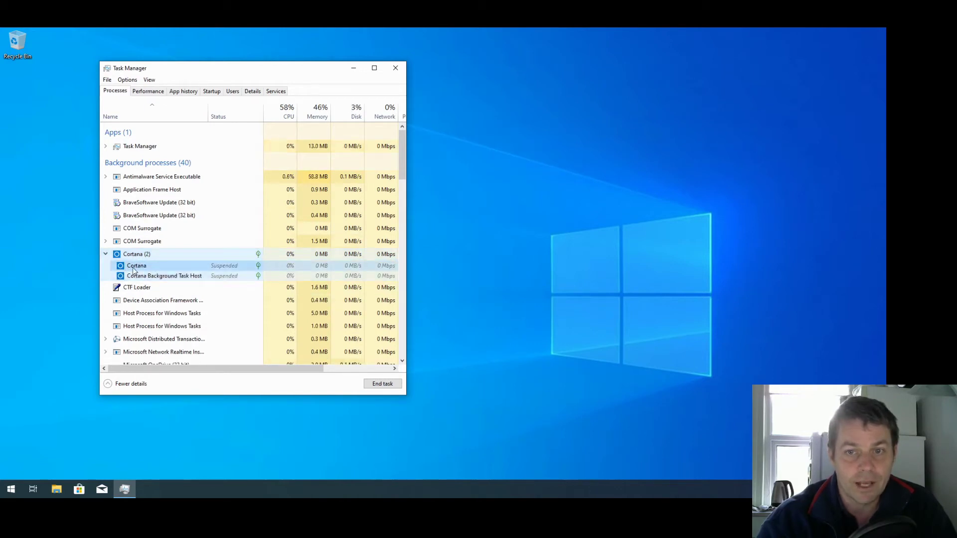
right_click(134, 269)
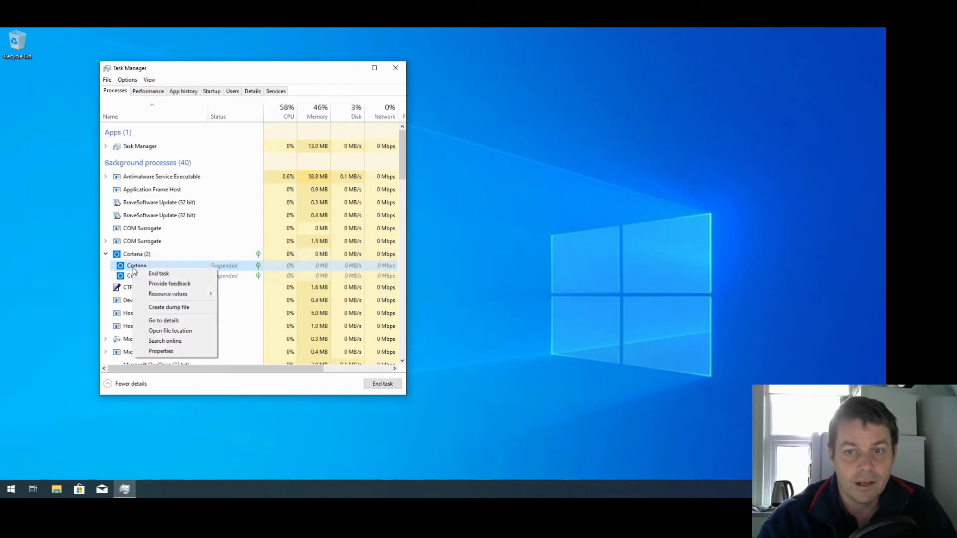
Step: Open Cortana's install folder C:\Windows\SystemApps and widen the Name column to show full names
left_click(184, 332)
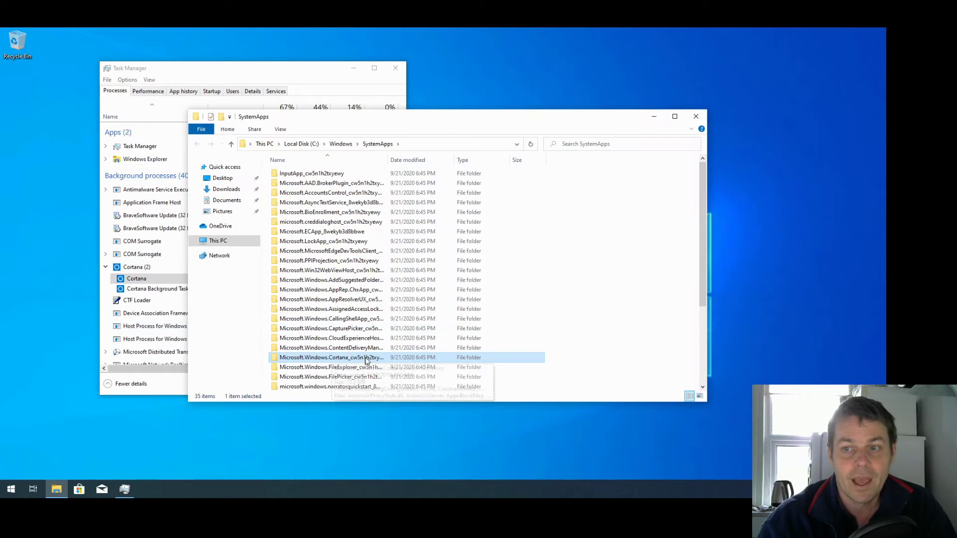
left_click_drag(390, 161, 436, 161)
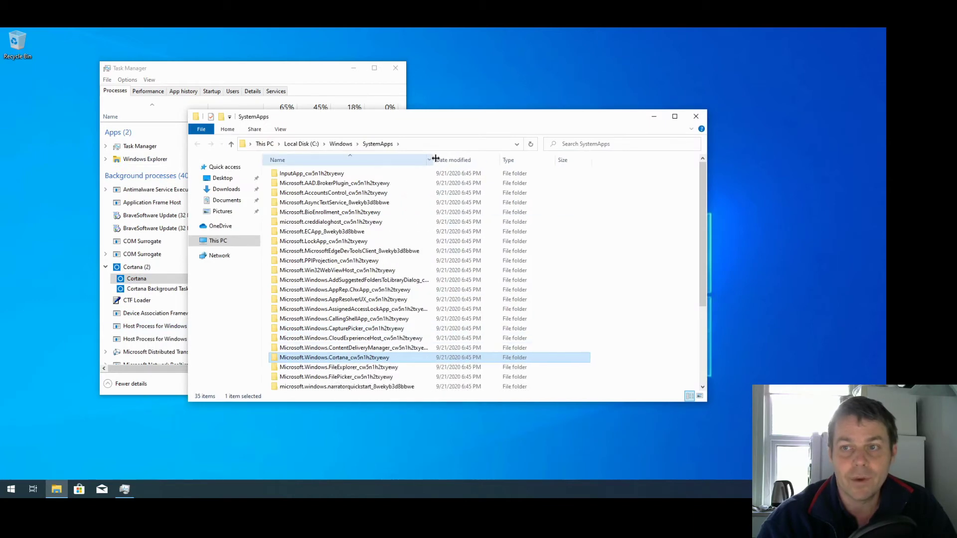
left_click_drag(388, 122, 561, 99)
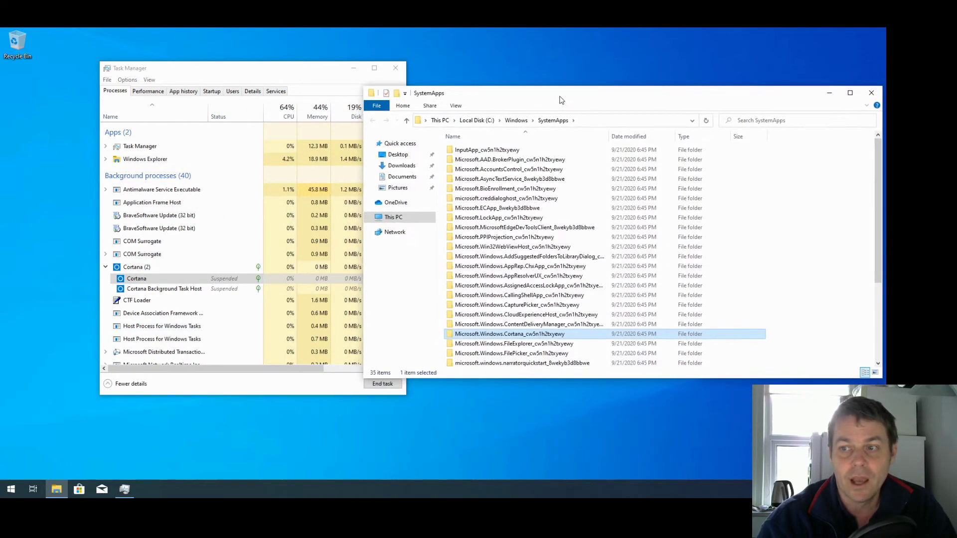
Step: Rename the Microsoft.Windows.Cortana_cw5n1h2txyewy folder by appending .old to its name
left_click(506, 338)
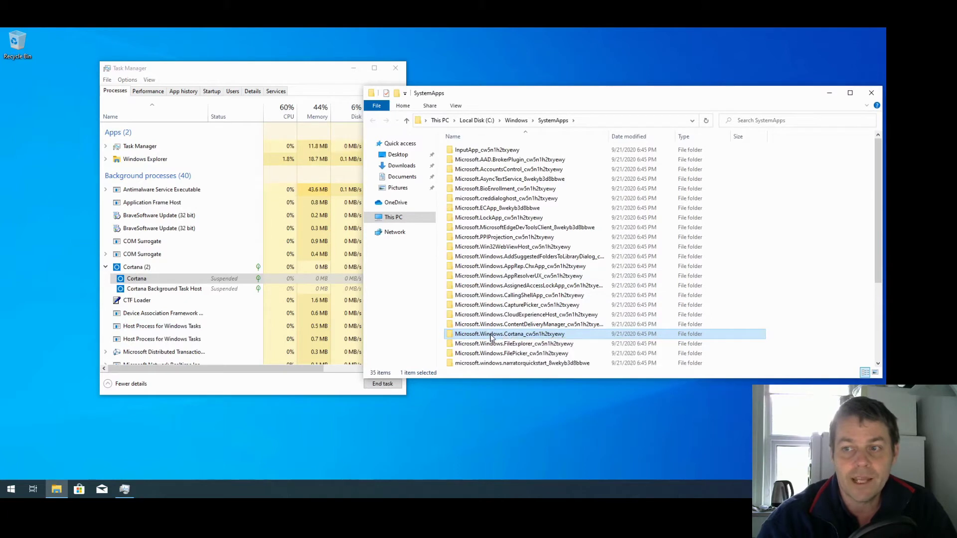
left_click(476, 347)
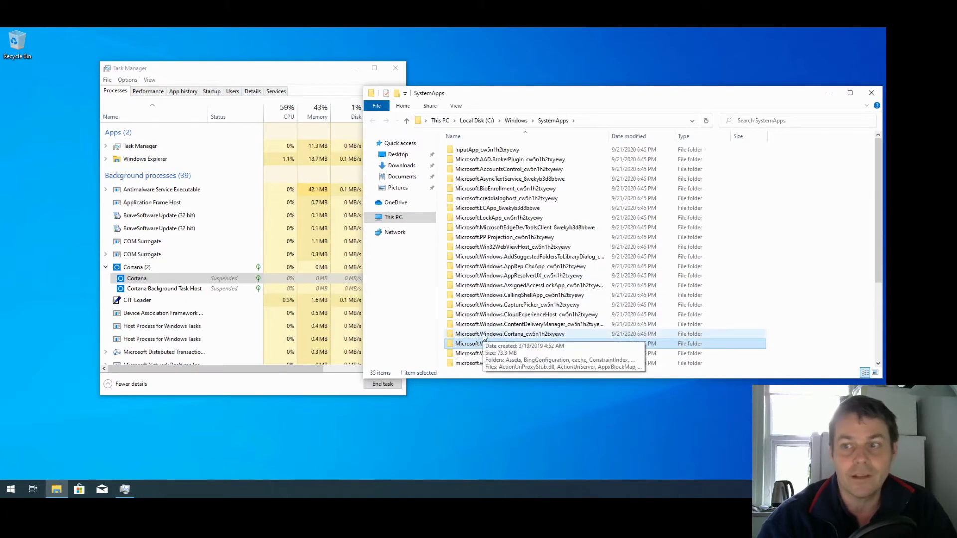
left_click(483, 338)
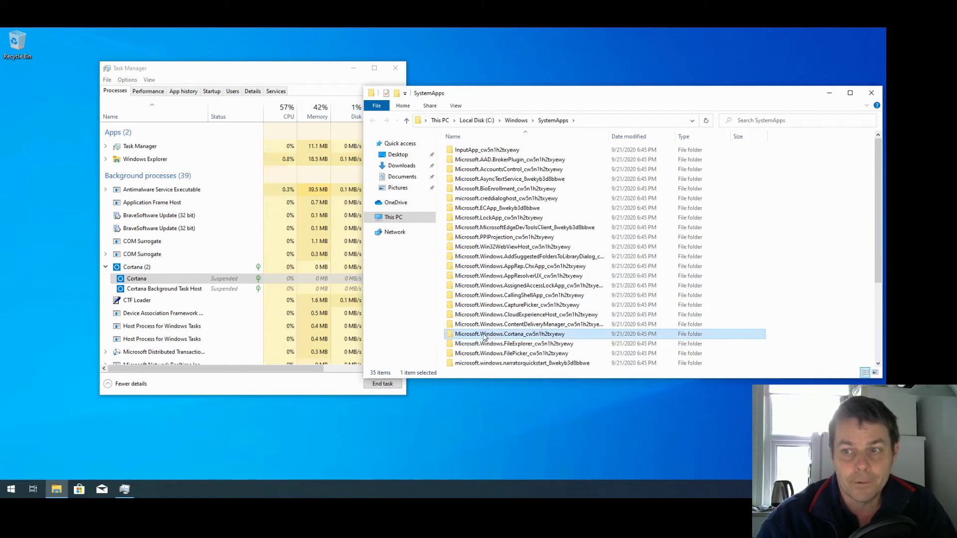
right_click(484, 338)
left_click(518, 314)
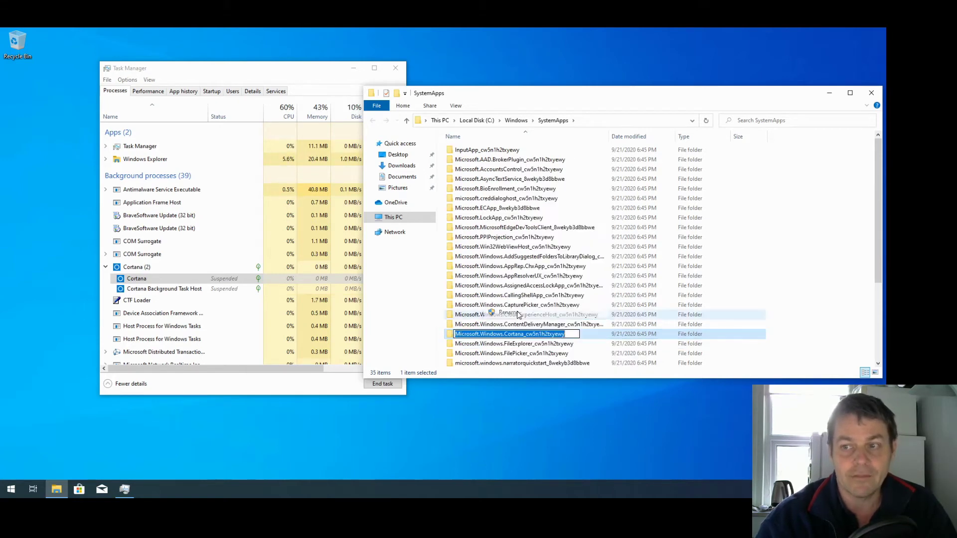
key("End")
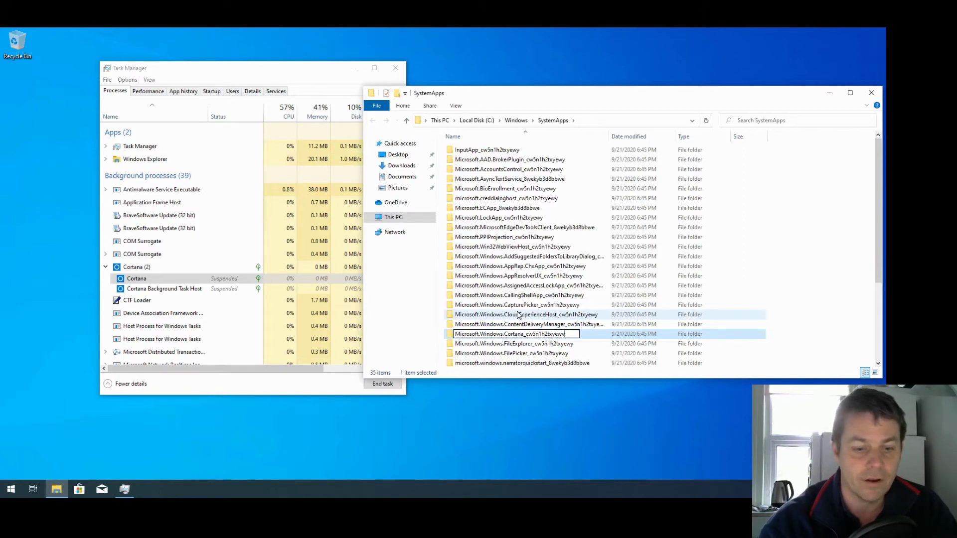
type(".old")
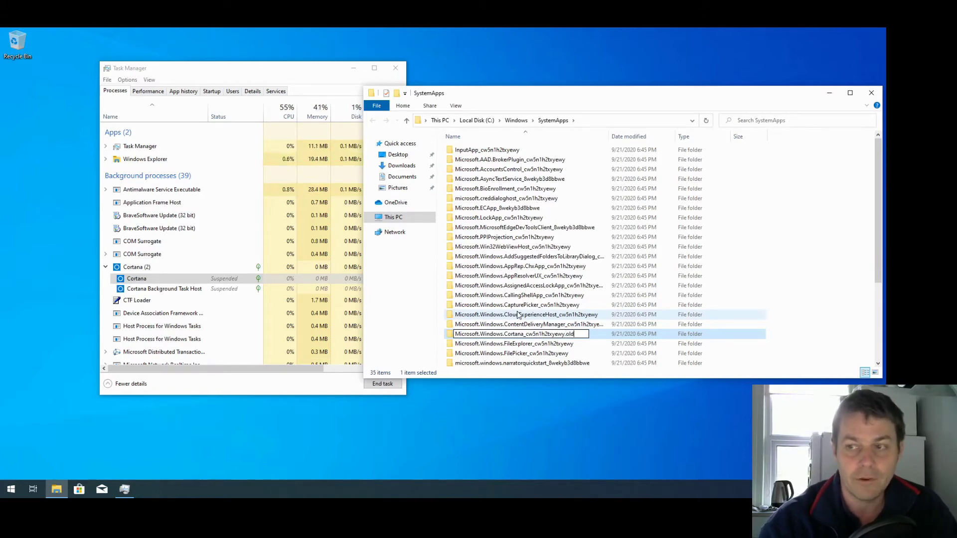
Step: Submit the .old rename and approve the admin prompt, then cancel it when the folder is in use
key("Return")
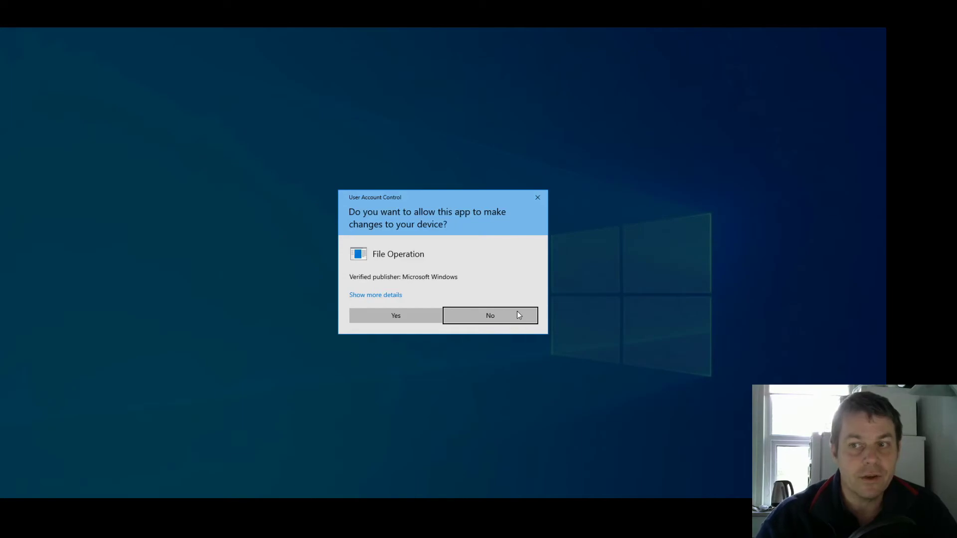
left_click(417, 318)
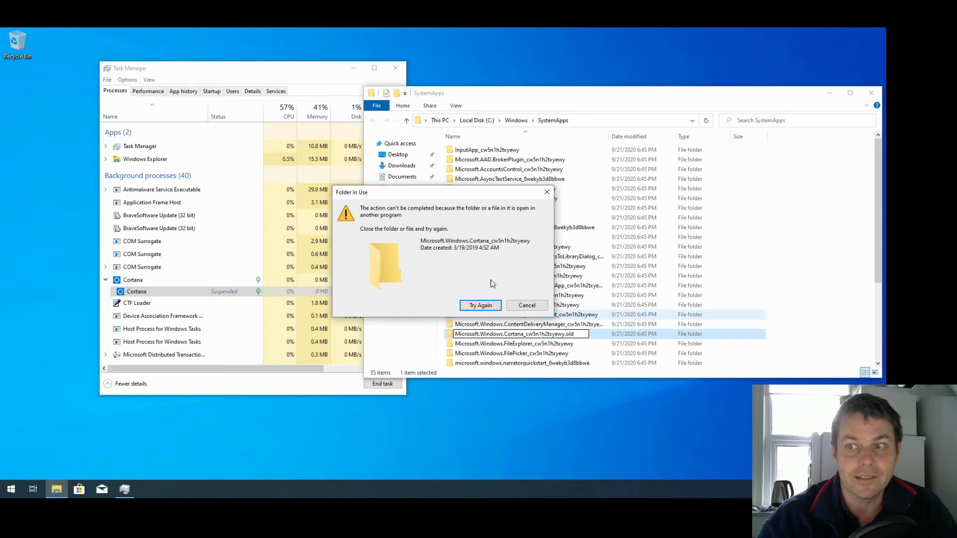
left_click(520, 306)
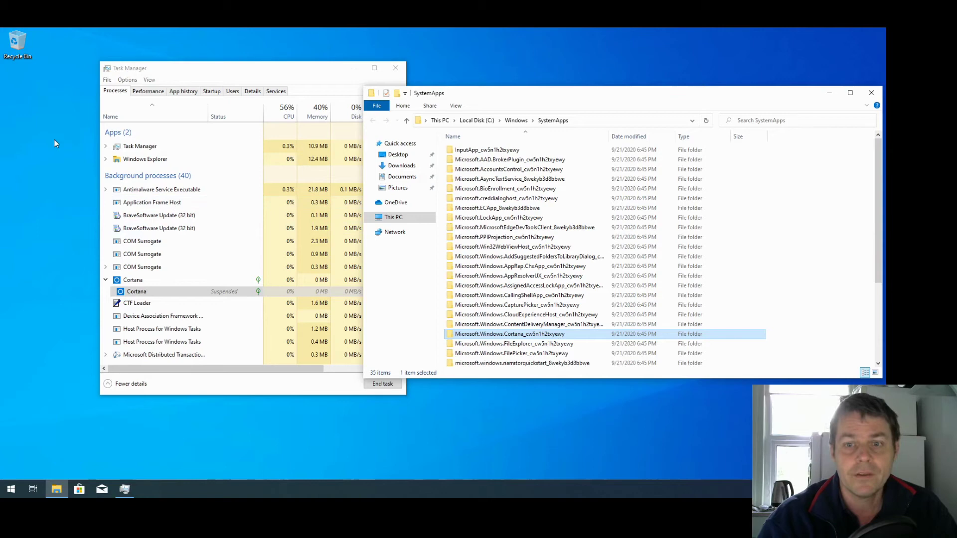
Step: Launch Notepad by entering 'notepad' in the Explorer address bar and begin typing the :loop label
left_click(595, 124)
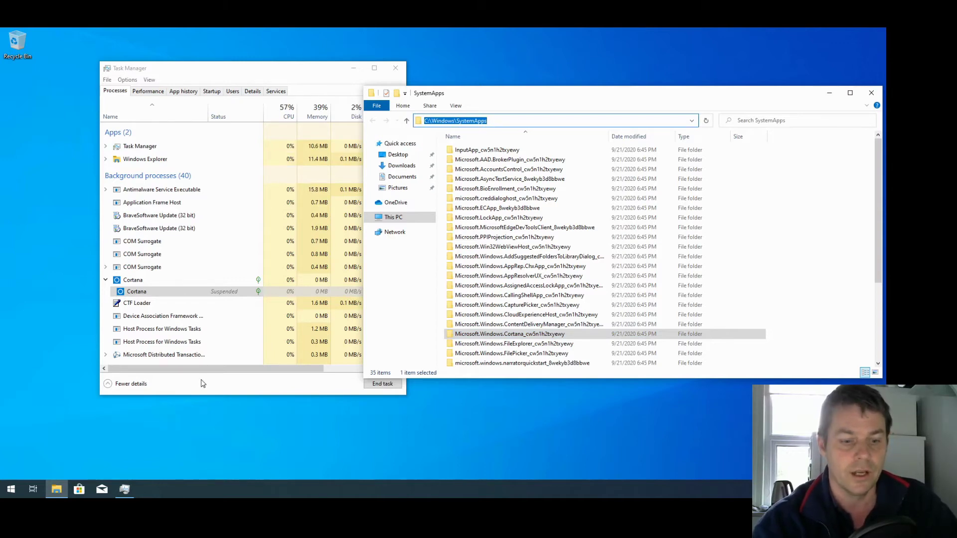
type("notepad")
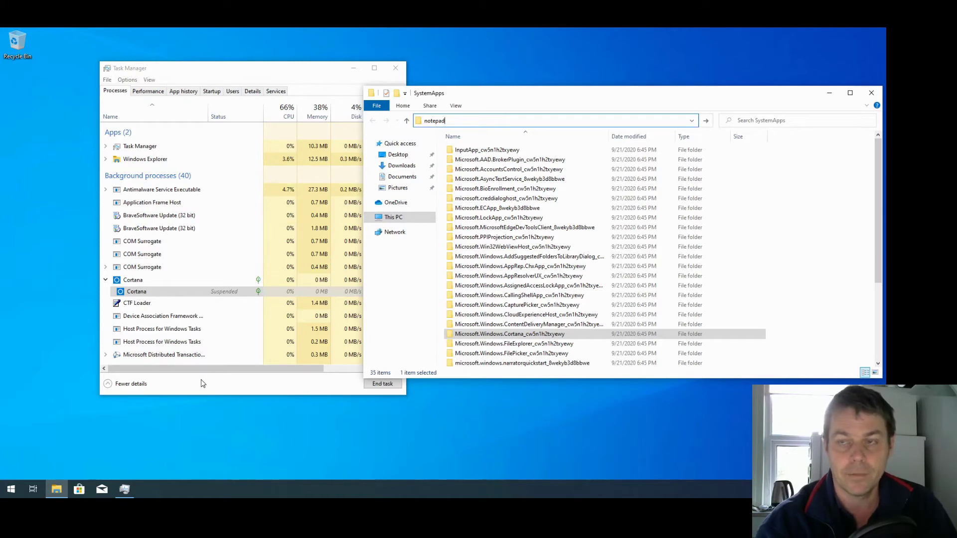
key("Return")
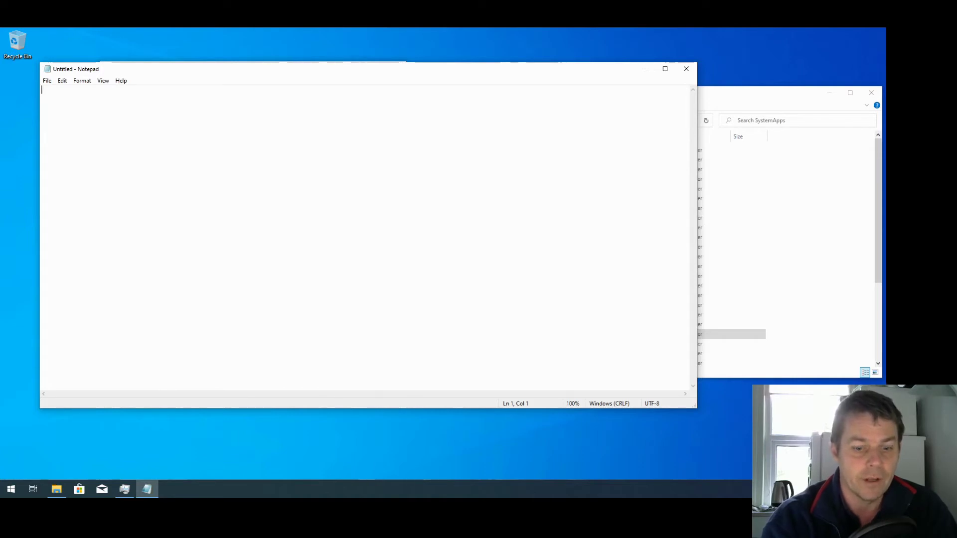
type(":")
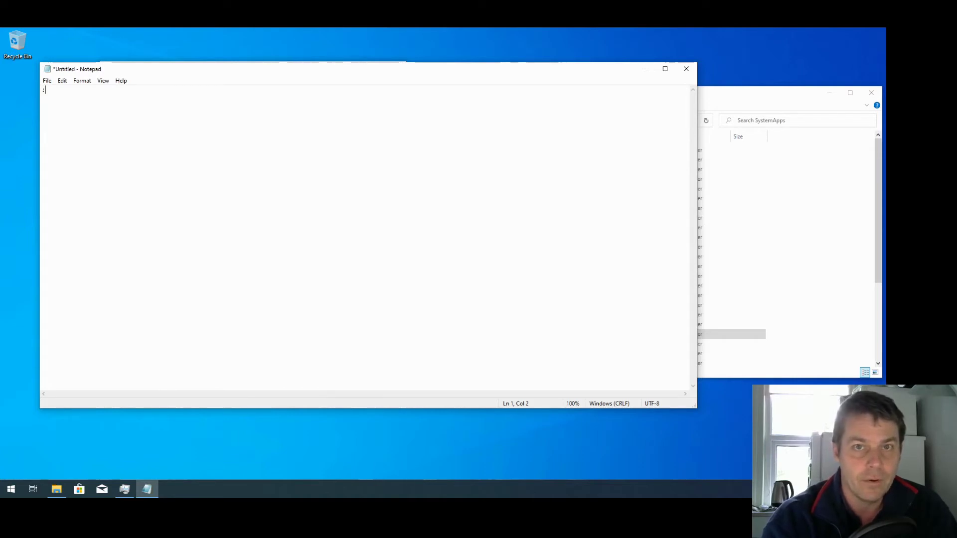
type("loop")
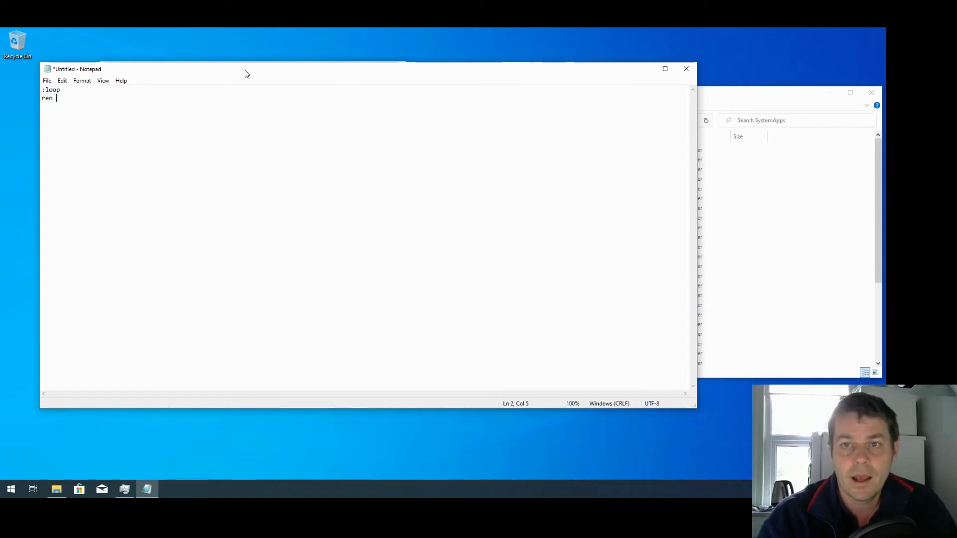
Step: Copy Cortana's folder location C:\Windows\SystemApps from its Task Manager properties for the Notepad ren line
left_click_drag(226, 75, 227, 97)
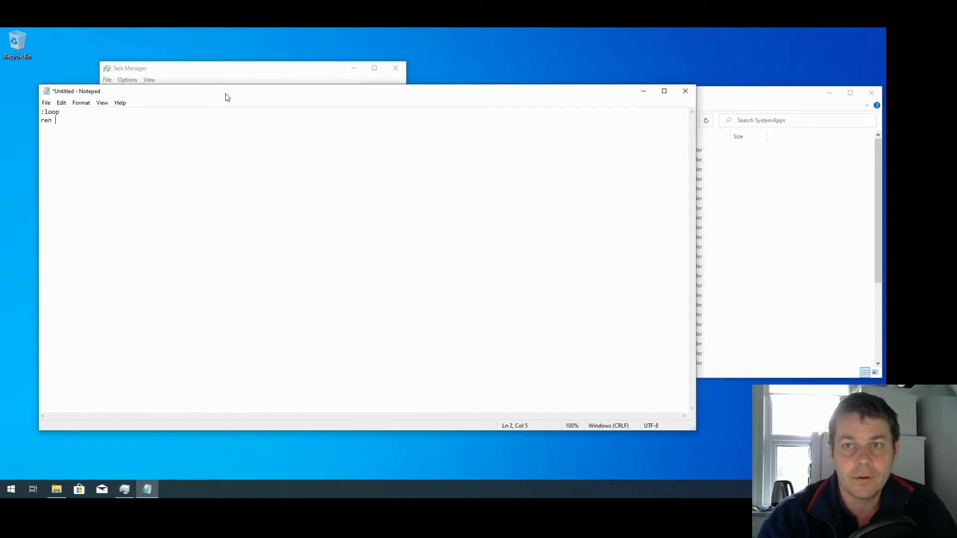
left_click(236, 69)
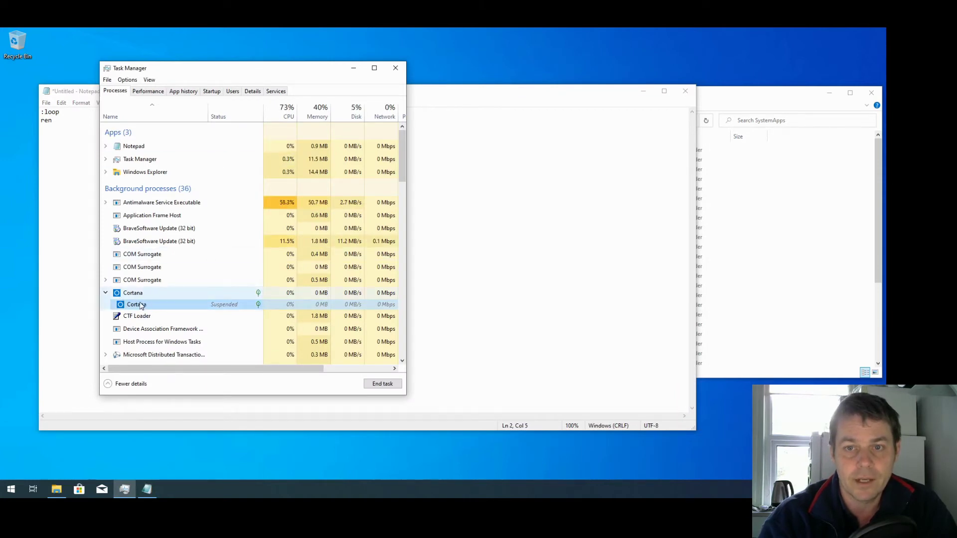
right_click(125, 340)
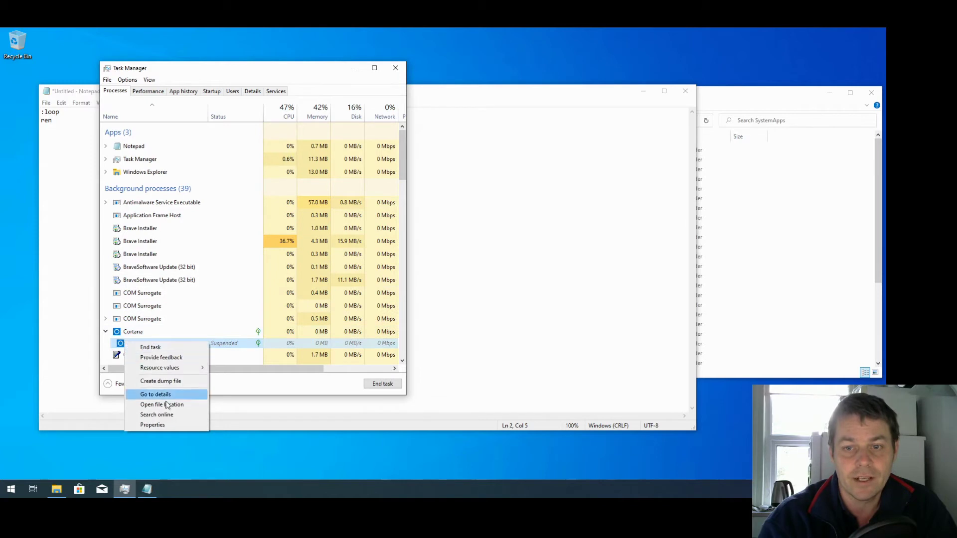
left_click(150, 425)
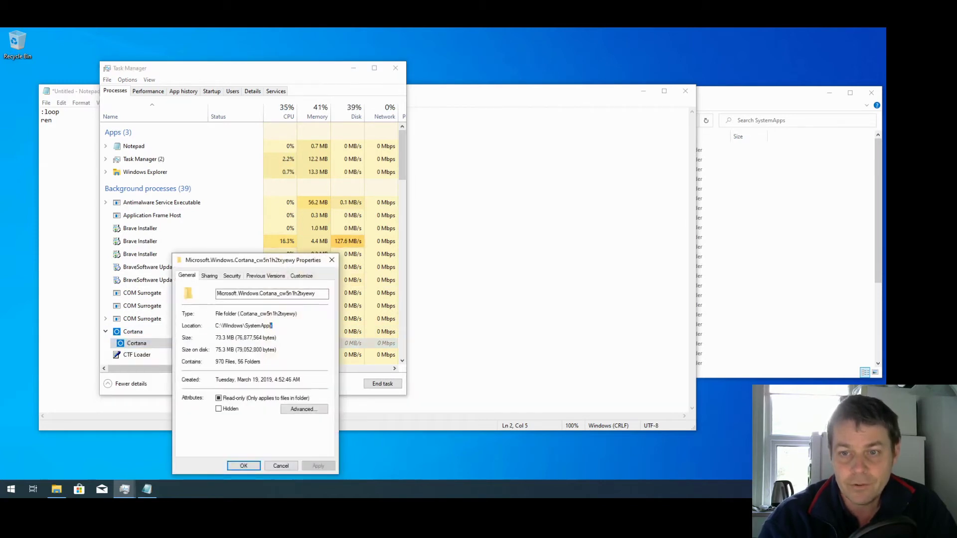
left_click_drag(273, 326, 211, 327)
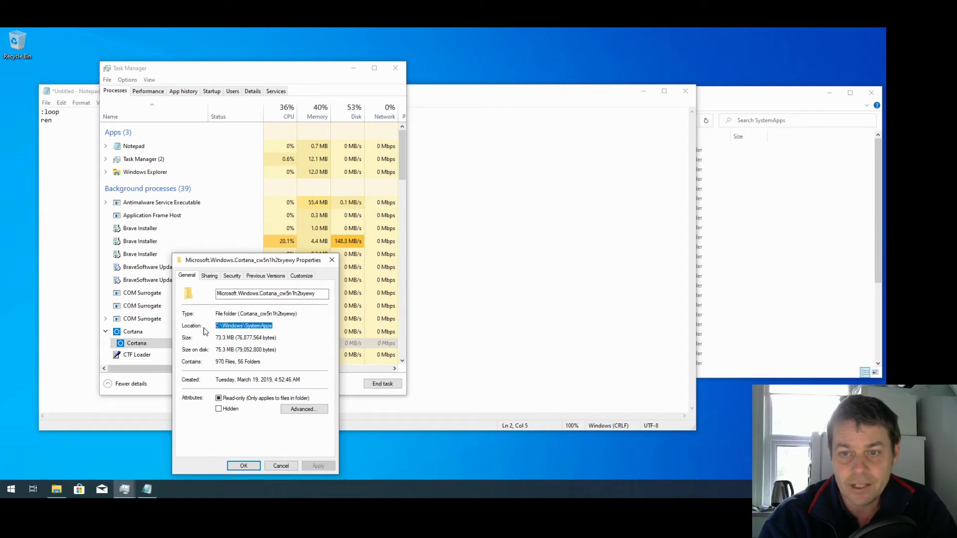
left_click_drag(273, 326, 213, 326)
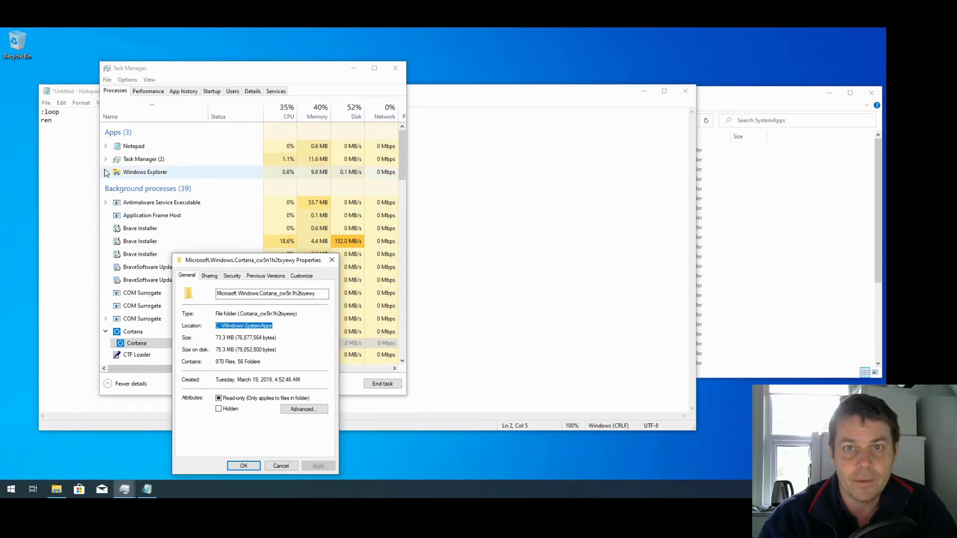
key("alt+Tab")
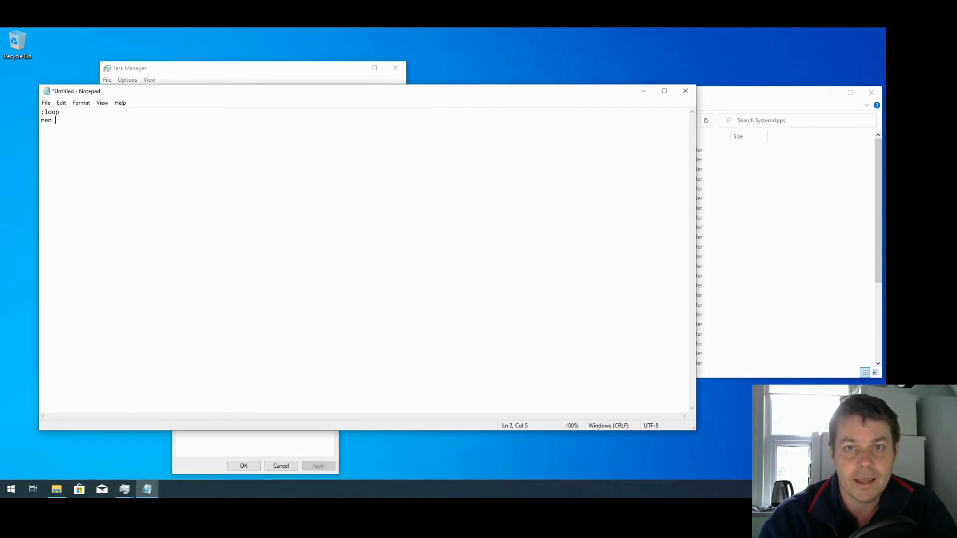
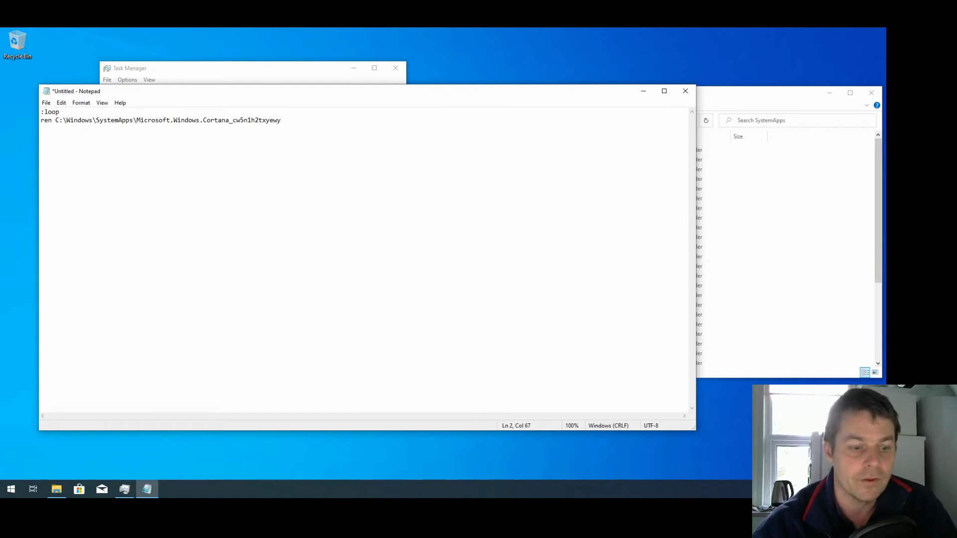
Step: Complete the ren line with the Cortana folder name plus .old, then add 'goto loop'
type("Microsoft.Windows.Cortana_cw5n1h2txyewy")
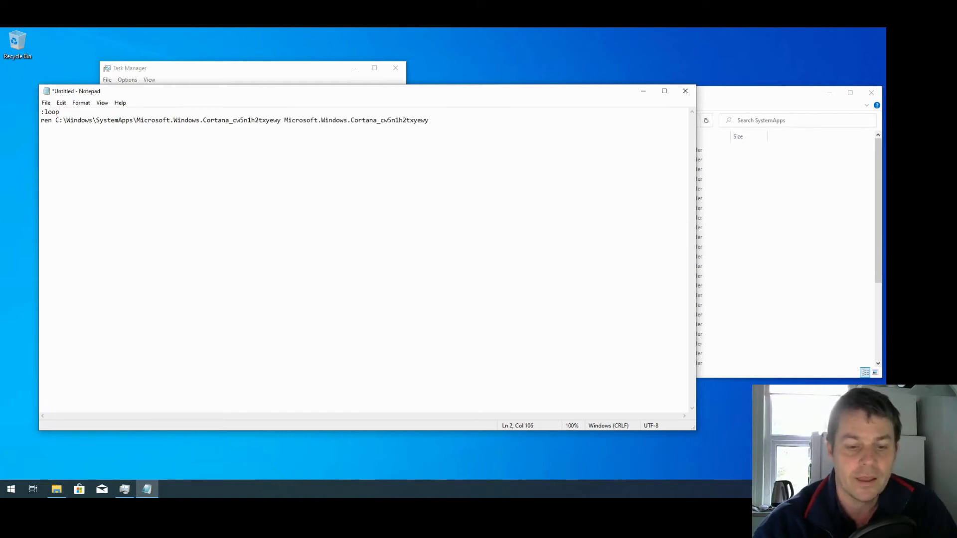
type(".old")
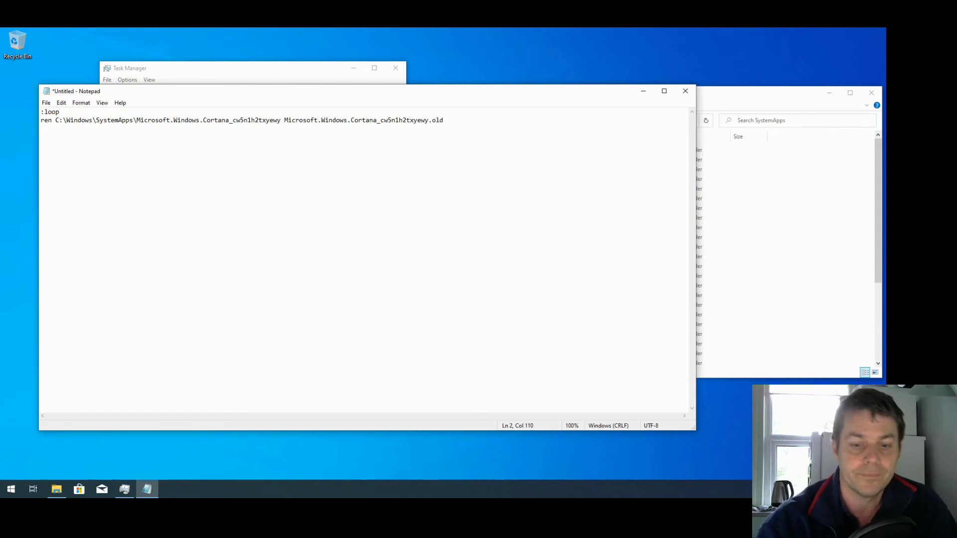
key("Return")
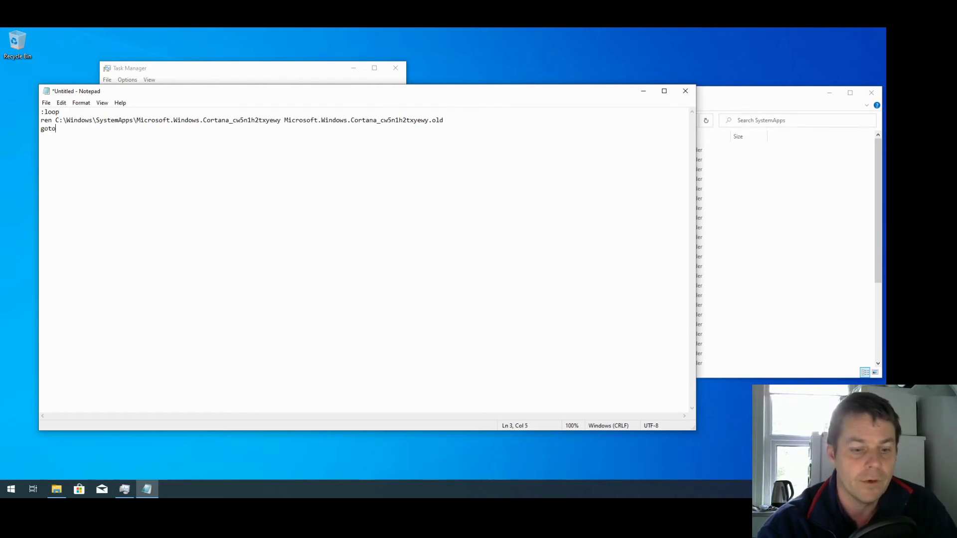
type("op")
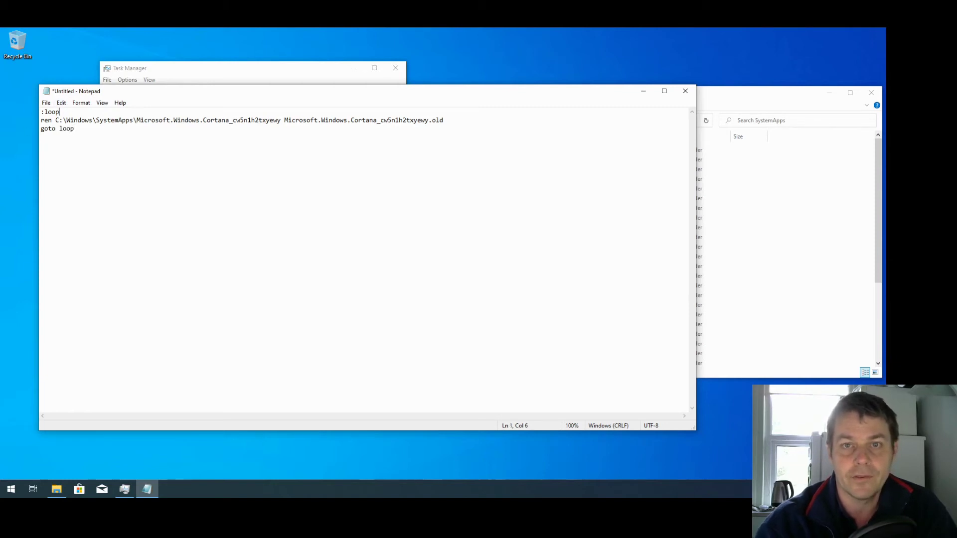
Step: Highlight the :loop label and the new .old folder name to explain them
key("shift+Left")
key("shift+Left")
key("shift+Left")
key("shift+Left")
key("shift+Left")
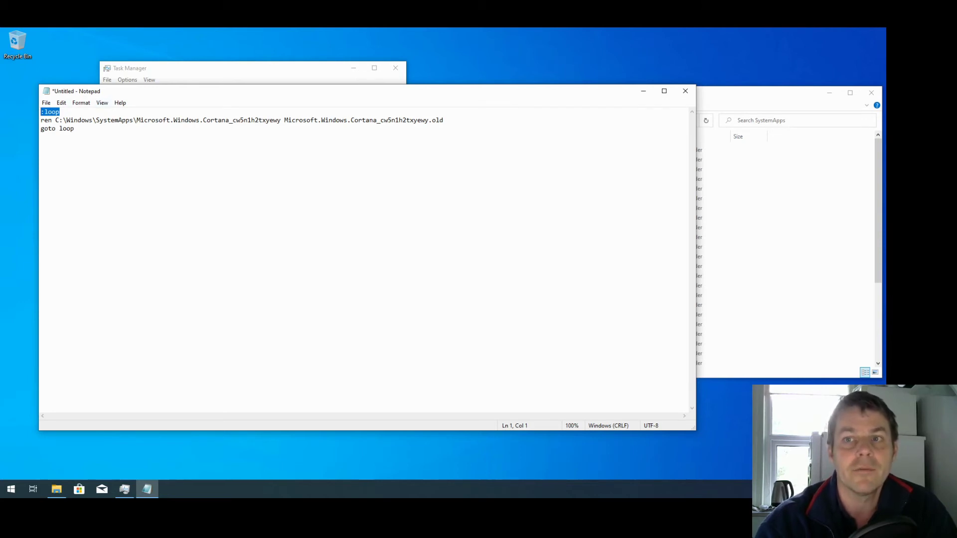
left_click_drag(41, 129, 74, 128)
double_click(364, 120)
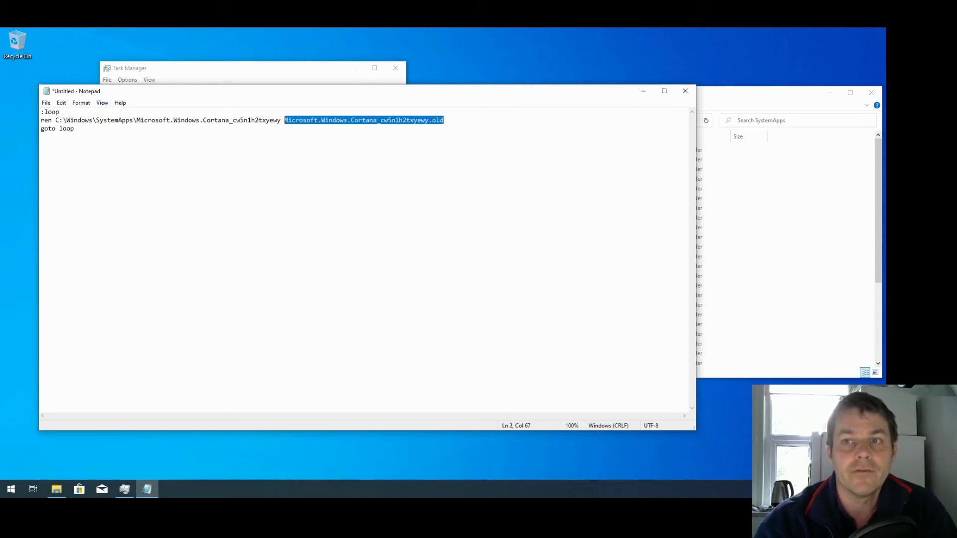
left_click(74, 129)
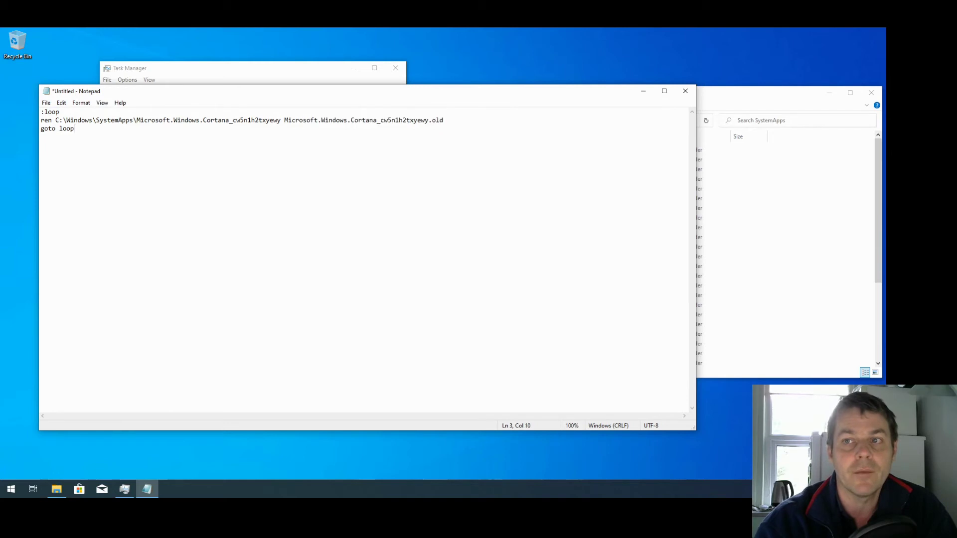
Step: Use Save As to store the script on the Desktop as disableCortana.bat
left_click(46, 103)
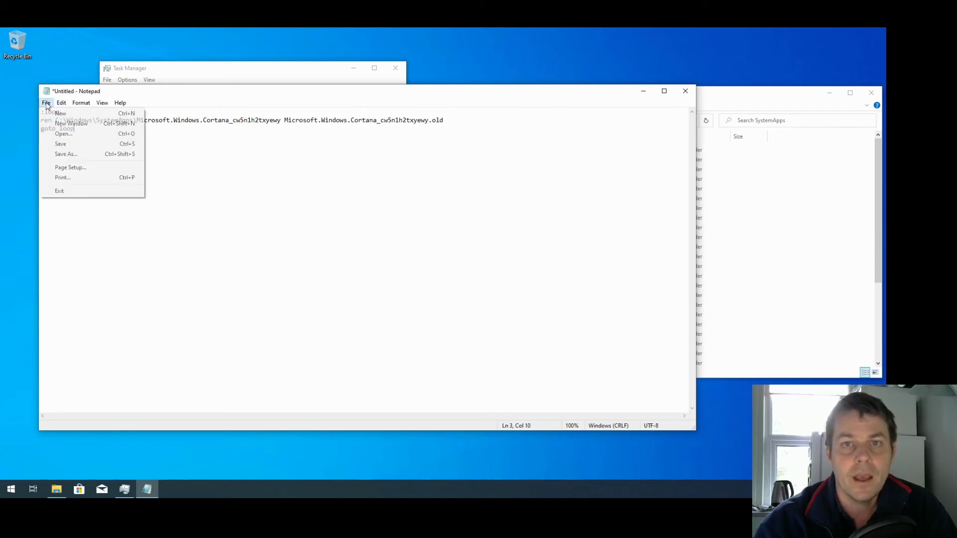
left_click(79, 154)
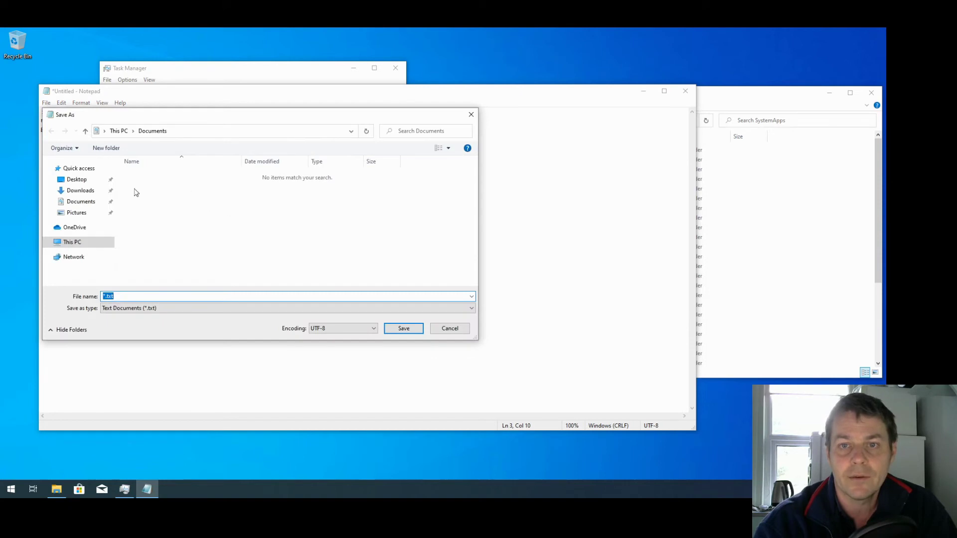
left_click(70, 180)
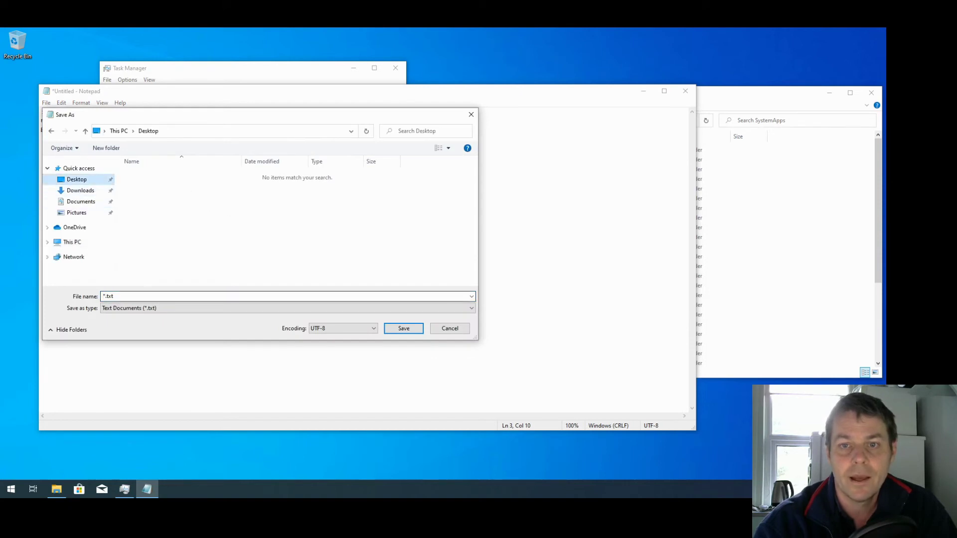
type("dis")
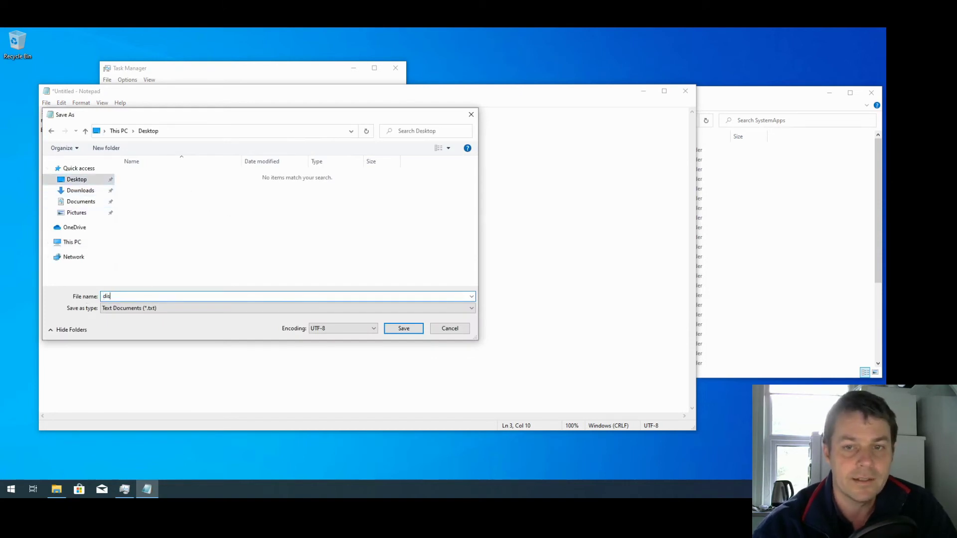
type("ableCorta")
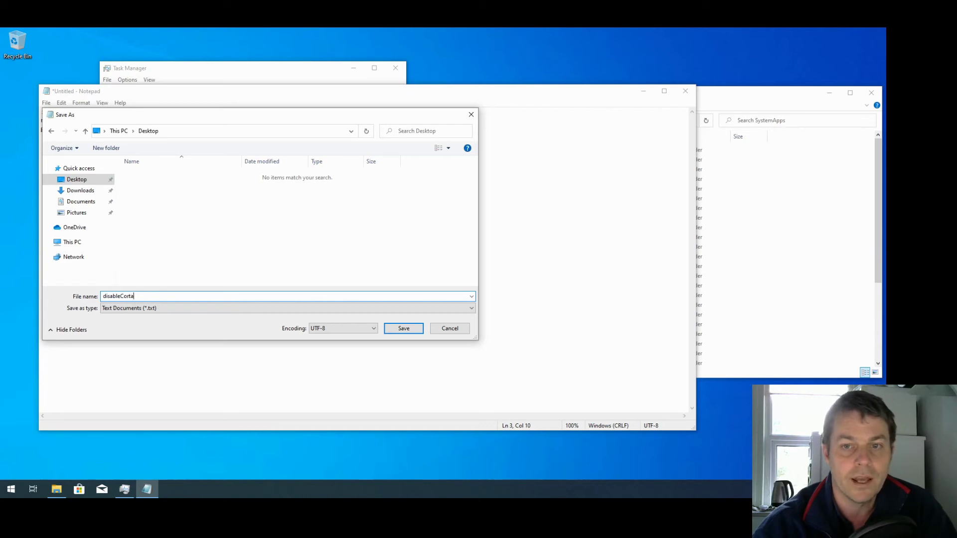
type("na.b")
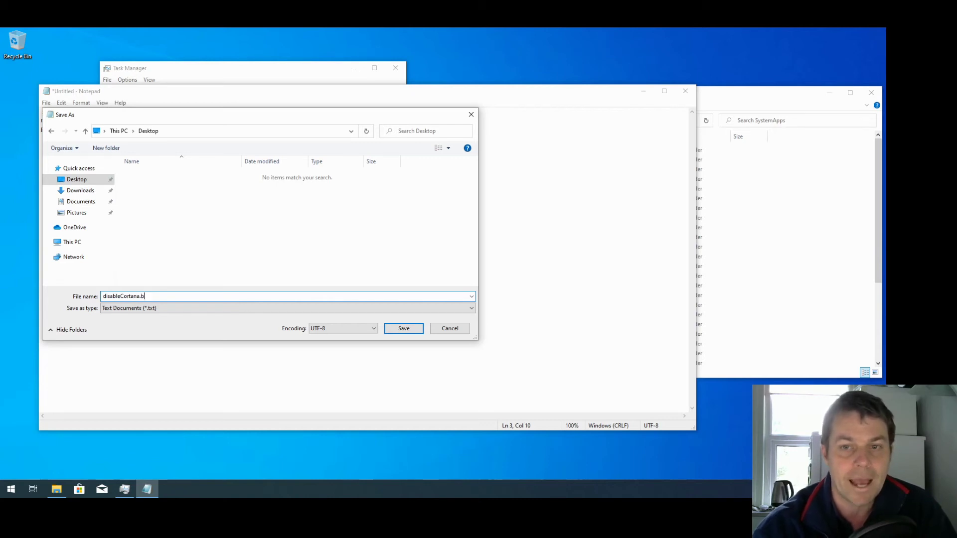
type("at")
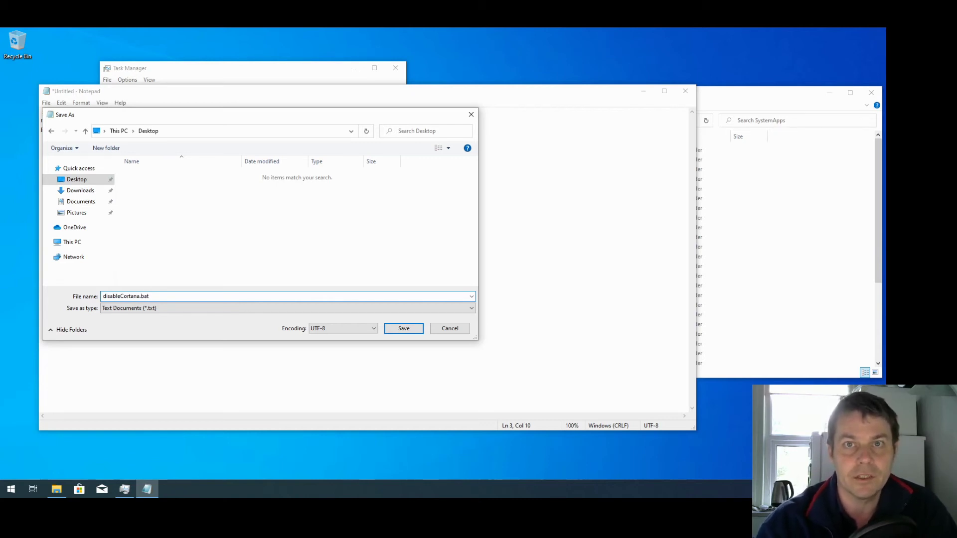
left_click(403, 328)
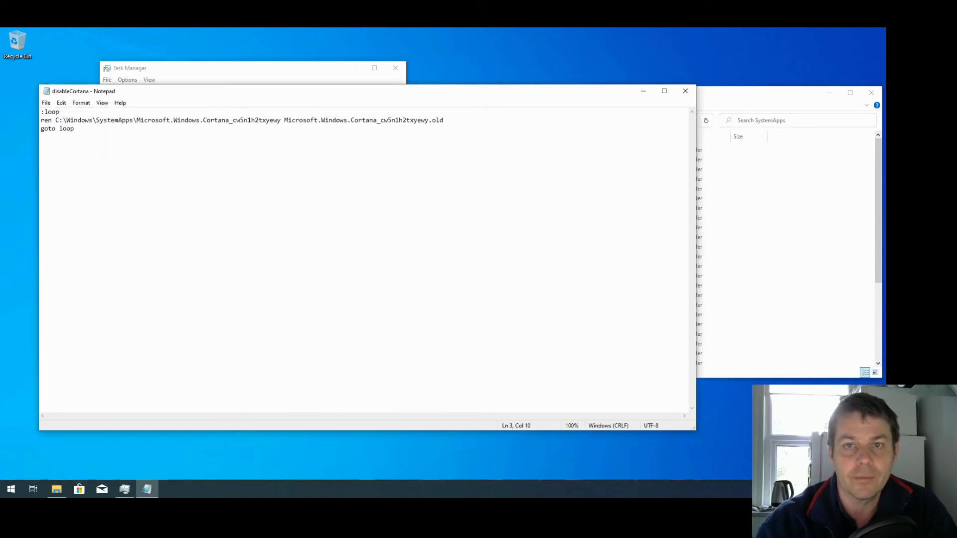
Step: Close Notepad, run disableCortana.bat as administrator approving UAC, and view the SystemApps folder
left_click(685, 92)
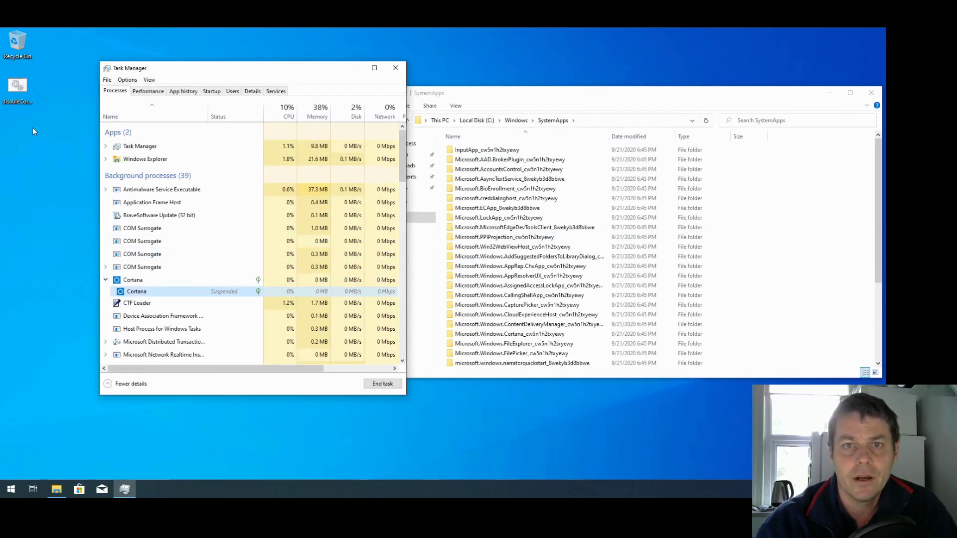
right_click(17, 94)
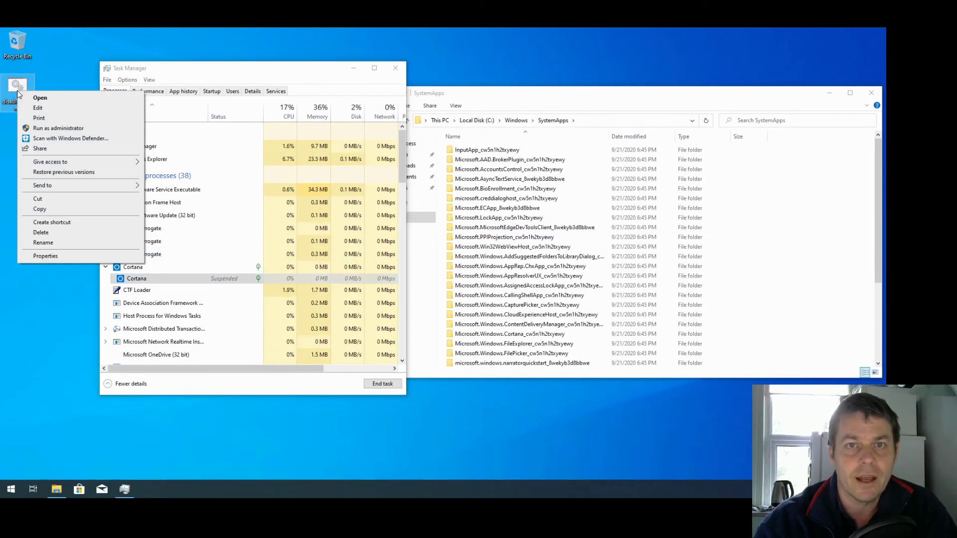
left_click(59, 128)
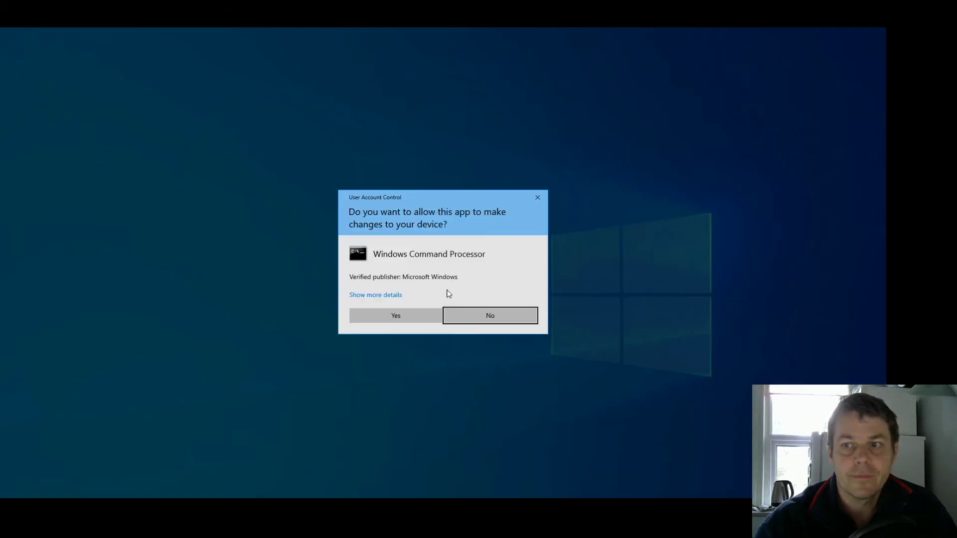
left_click(418, 319)
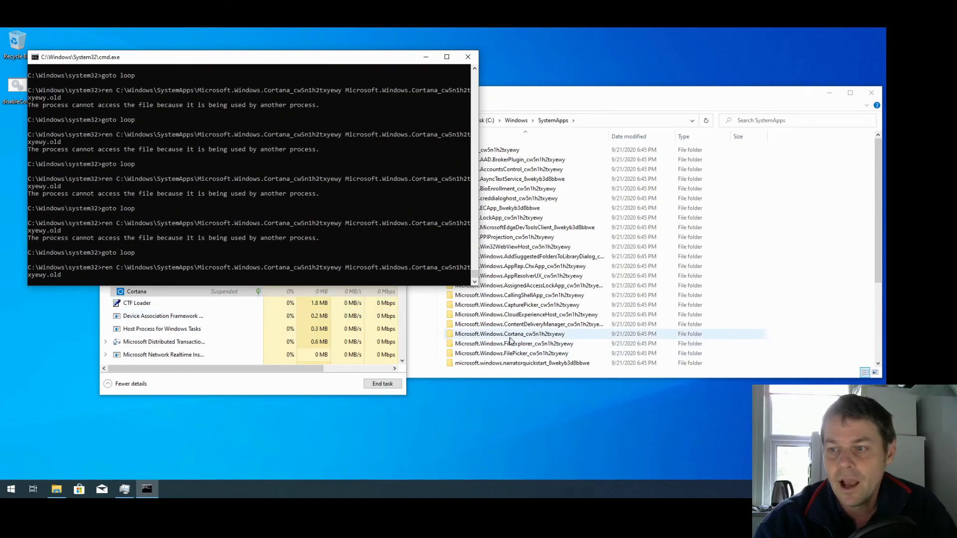
left_click(558, 335)
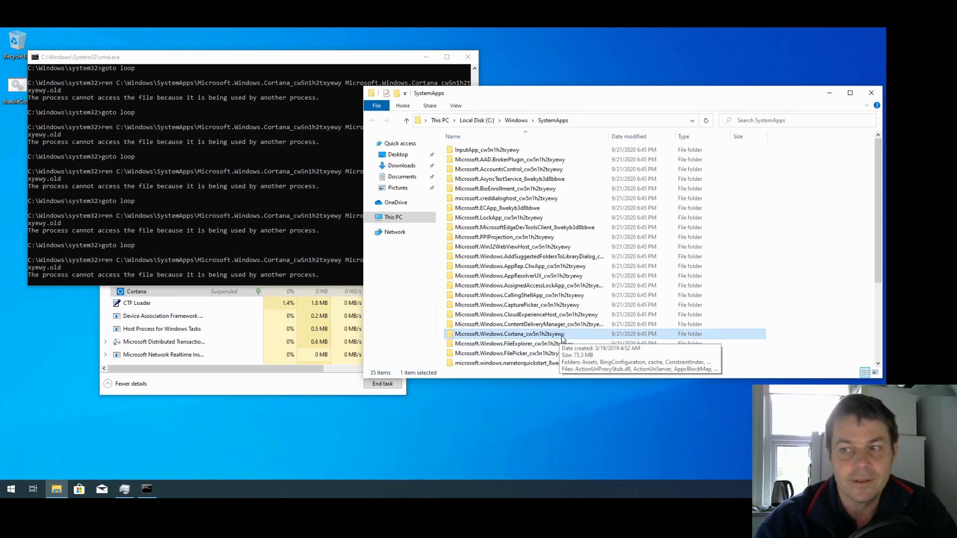
Step: End the Cortana process in Task Manager so the loop renames its folder to .old
left_click(133, 291)
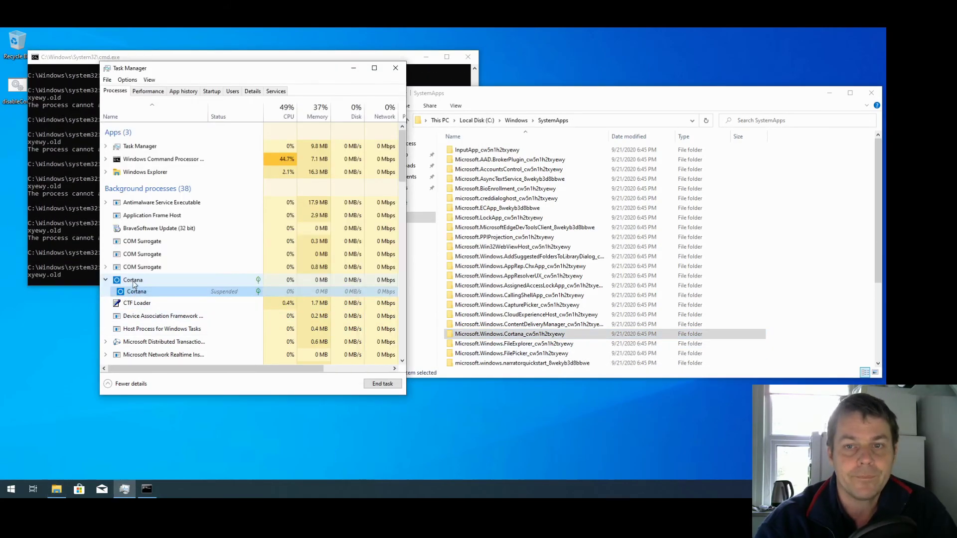
right_click(133, 283)
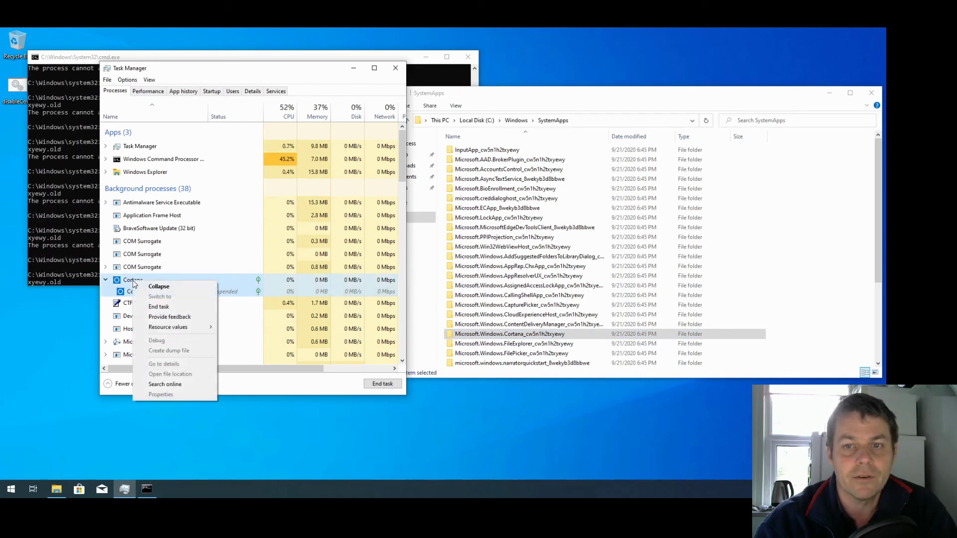
left_click(168, 307)
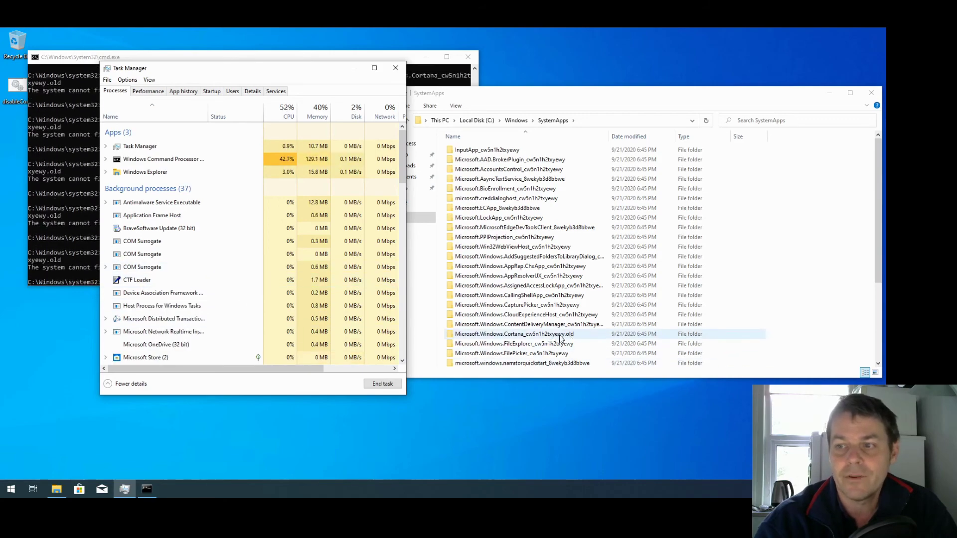
left_click(74, 214)
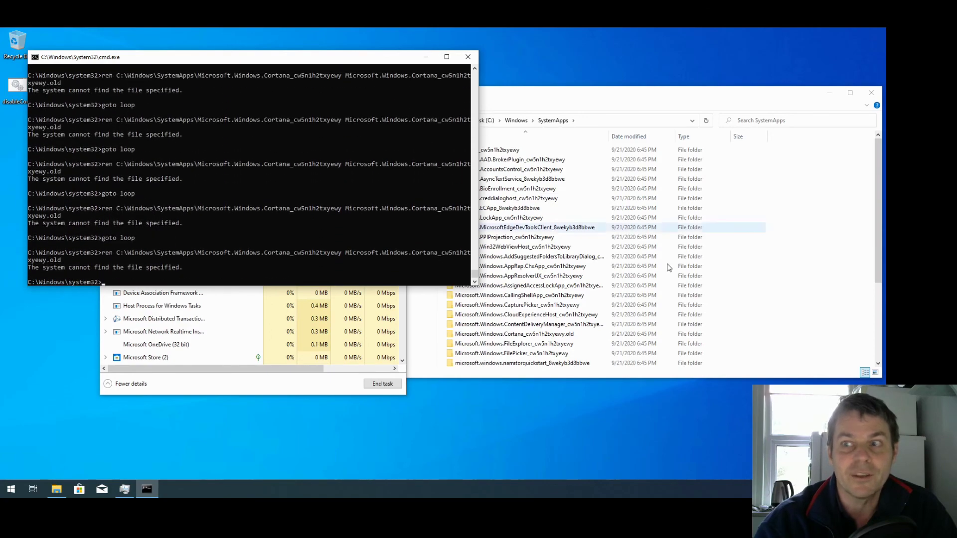
Step: Close the cmd window, Task Manager and the SystemApps Explorer window
left_click(469, 58)
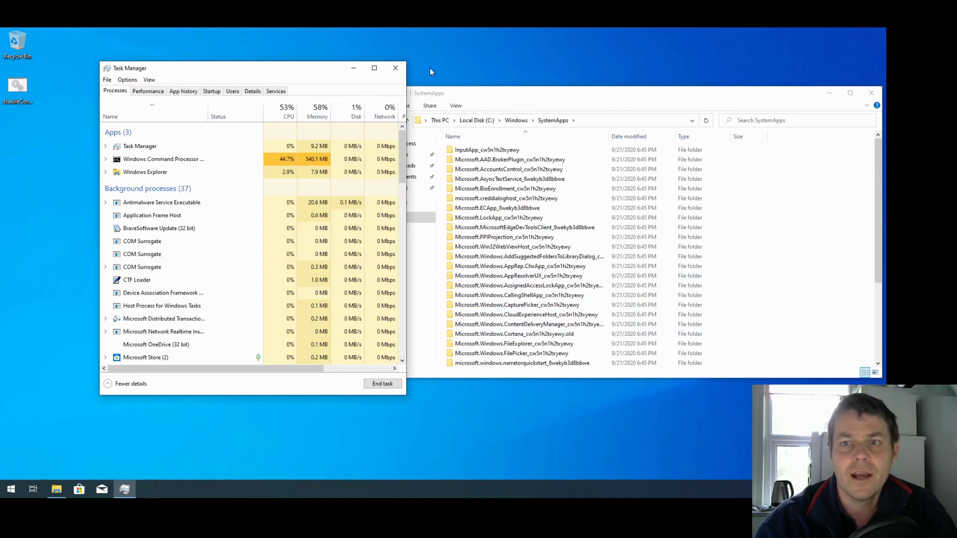
left_click(396, 68)
left_click_drag(476, 93, 279, 90)
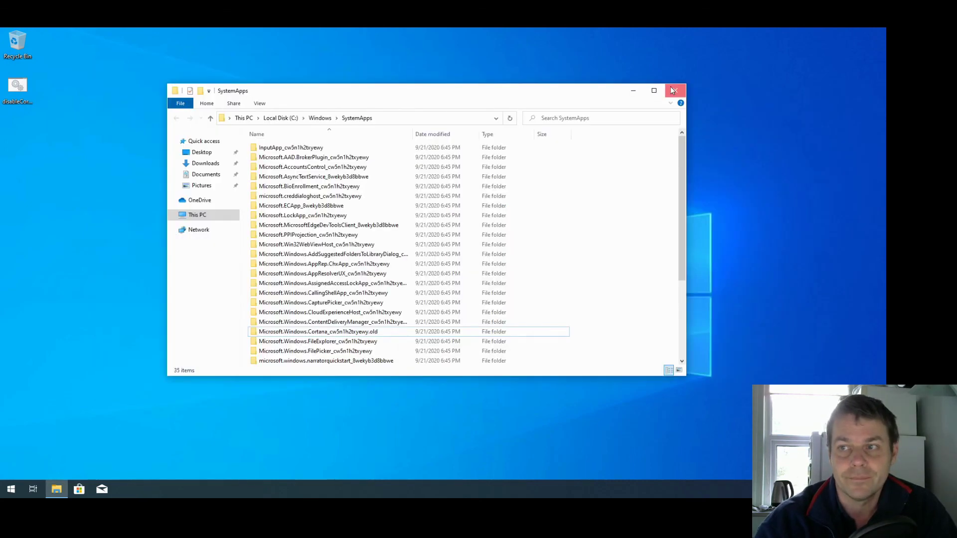
left_click(672, 90)
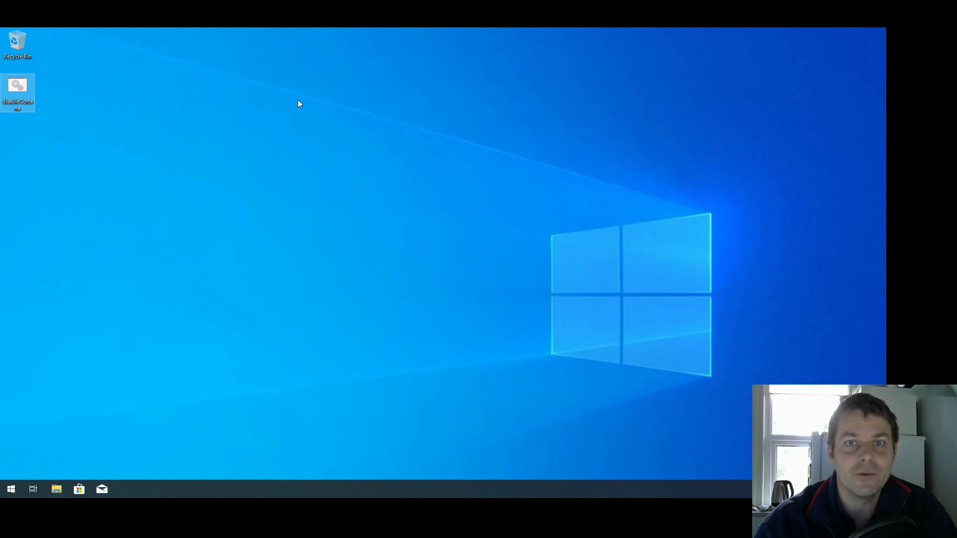